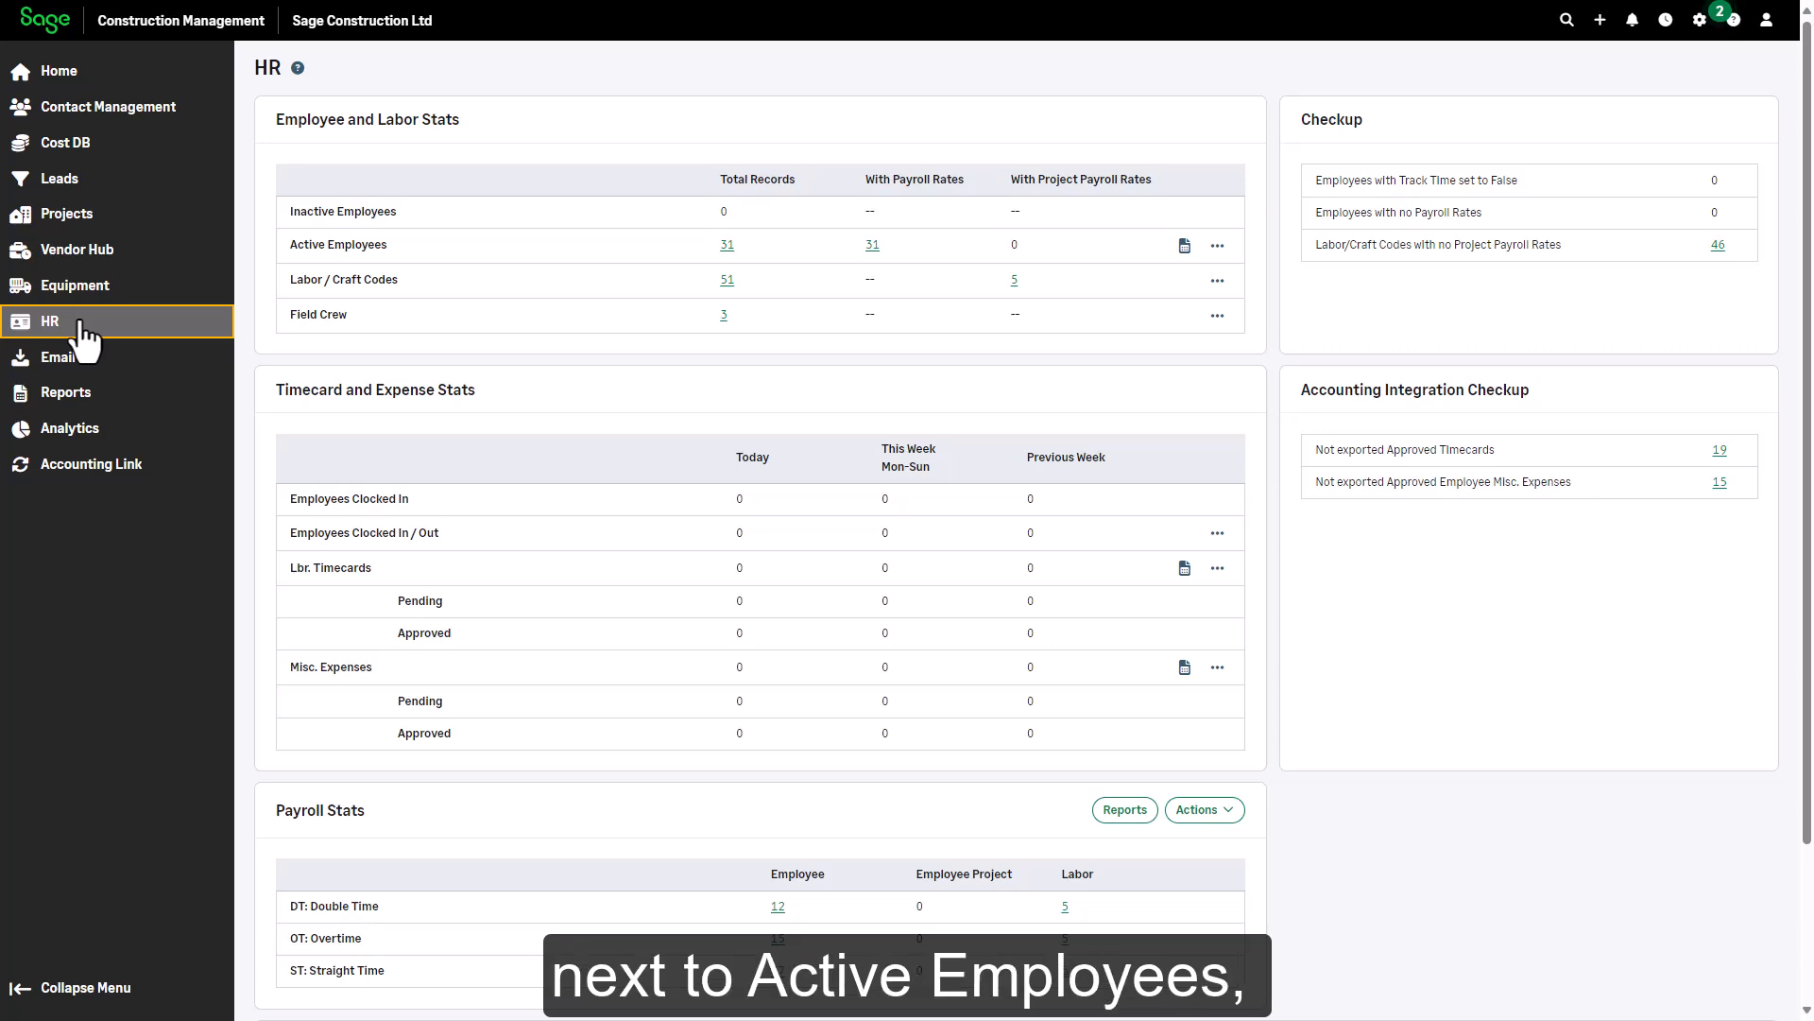
Choose Add Manually from the Active Employees actions menu to open a blank Employee Profile
{"action": "left_click", "coordinate": [1218, 246]}
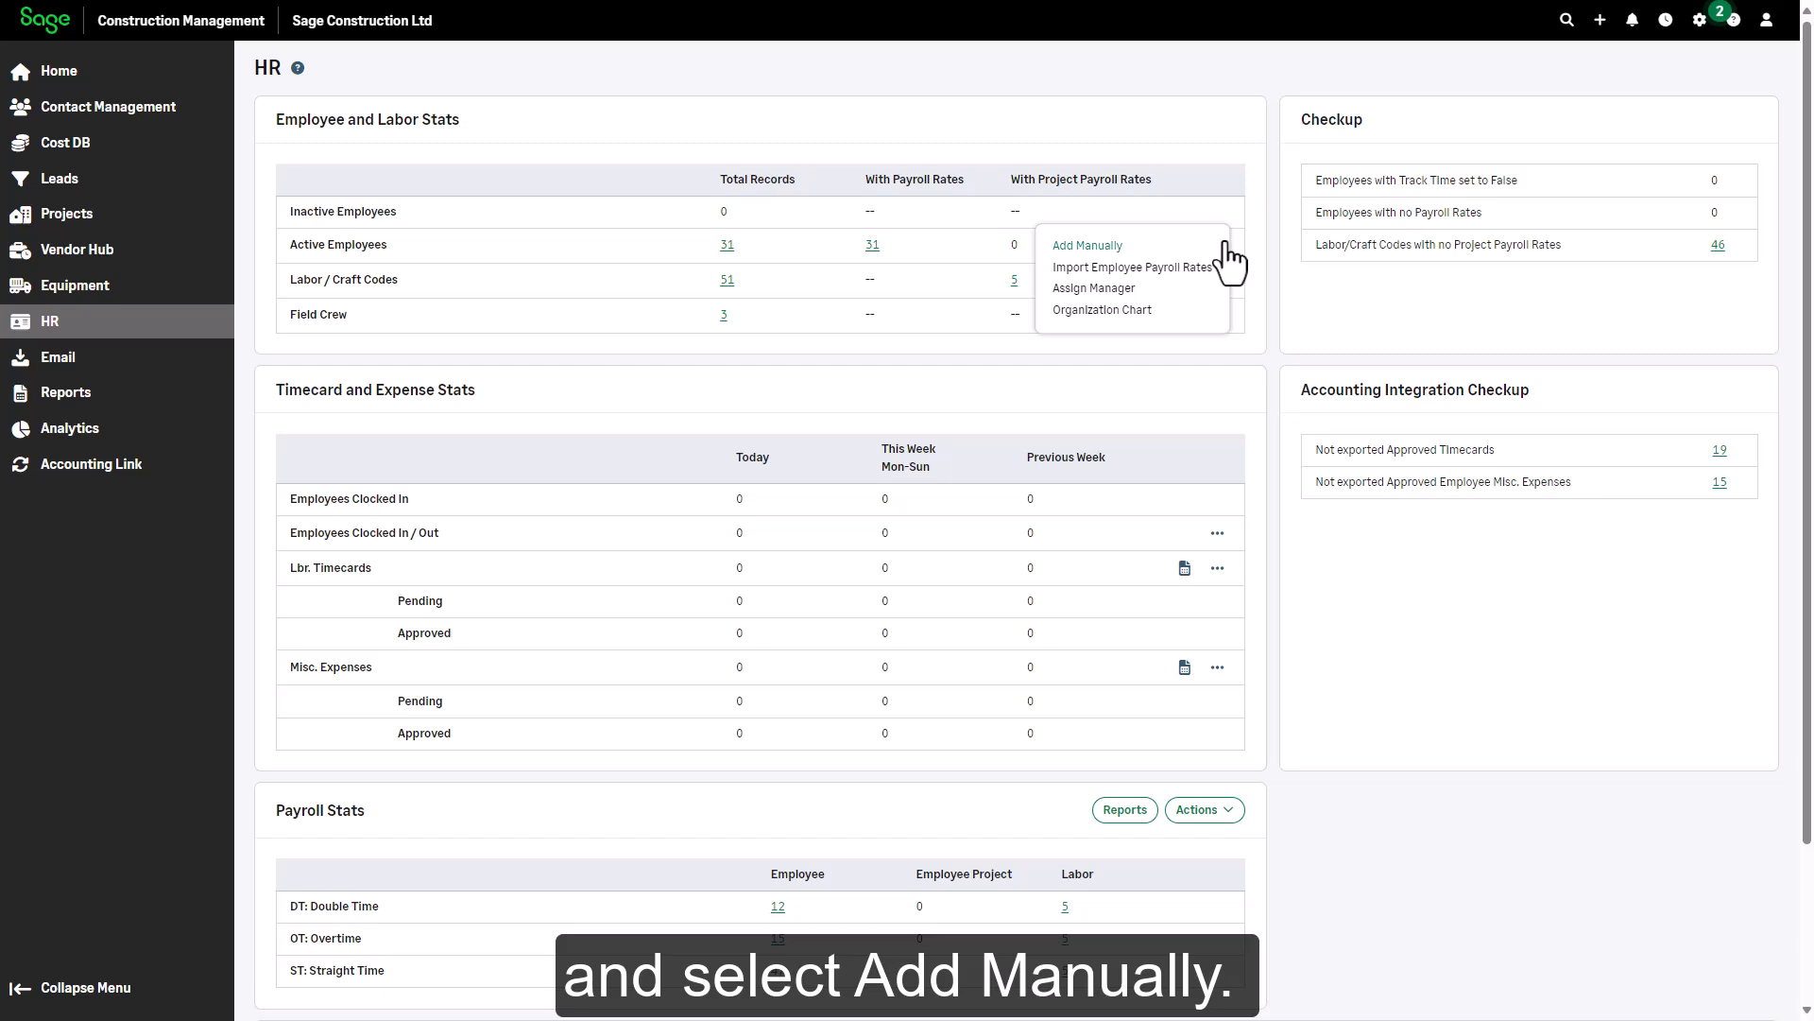
{"action": "left_click", "coordinate": [1111, 247]}
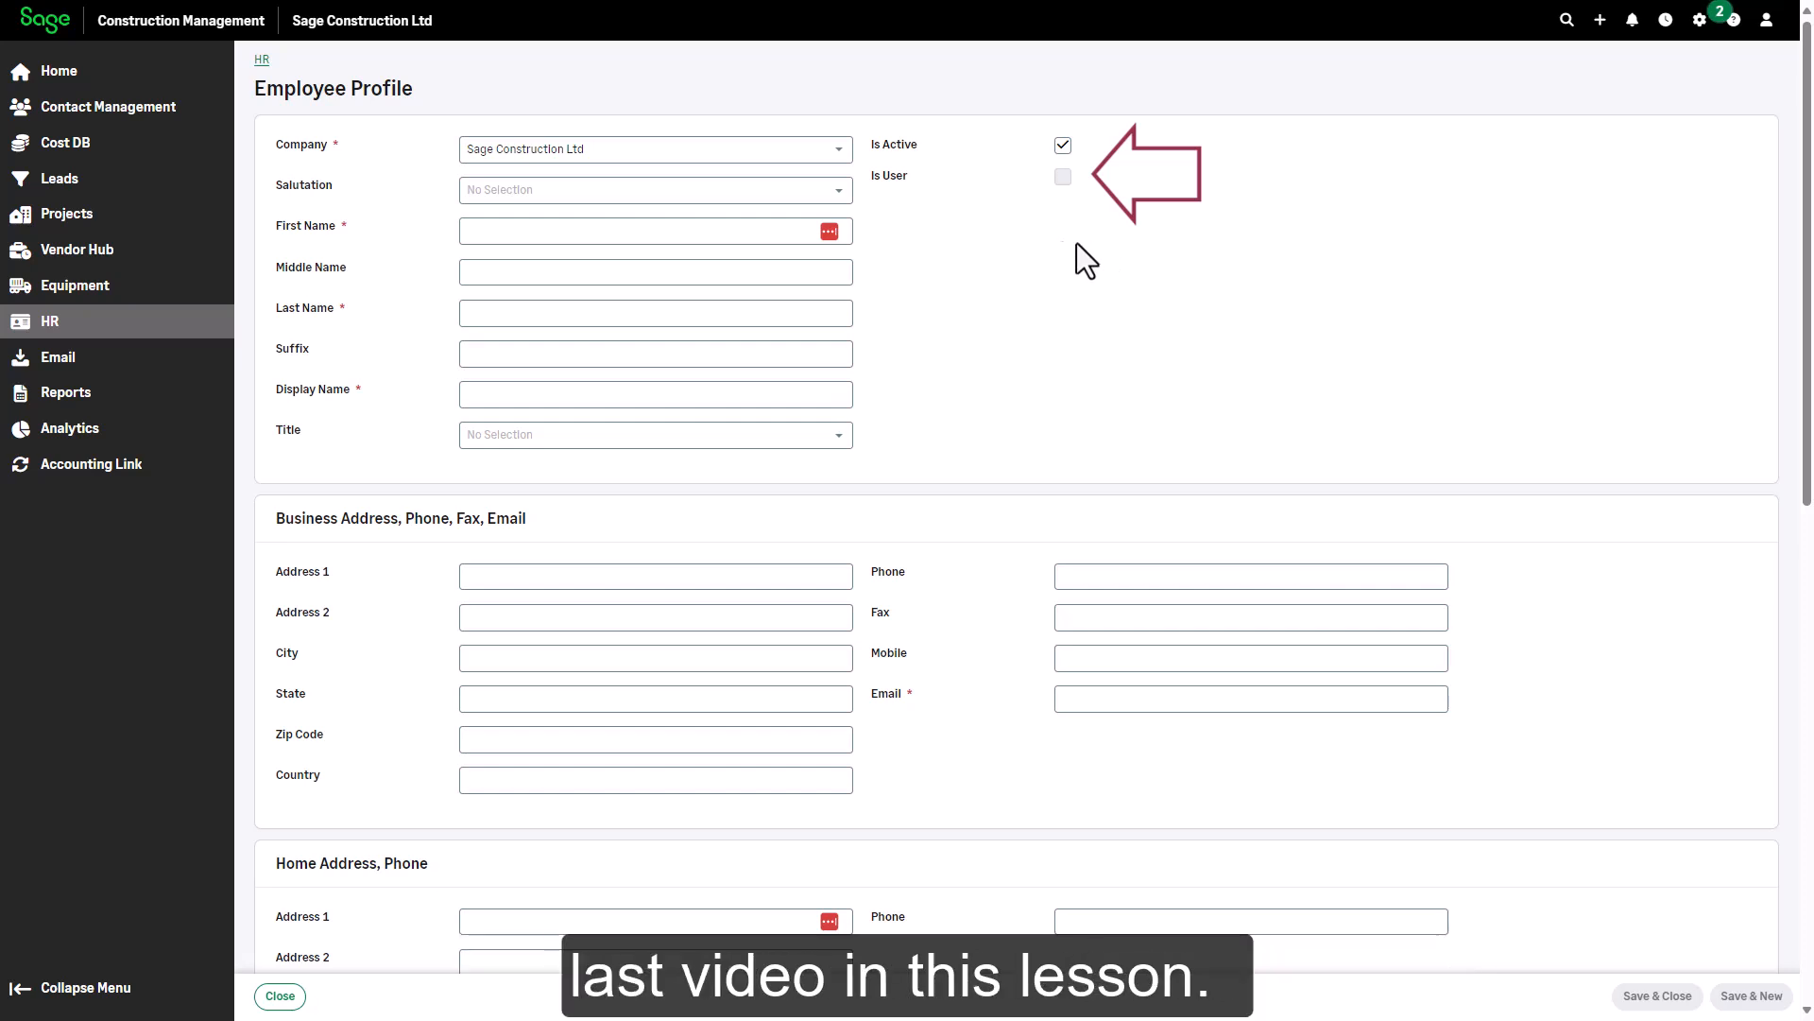
Enter the employee's first name, last name and e-mail address, letting Display Name auto-fill
{"action": "left_click", "coordinate": [863, 231]}
{"action": "key", "text": "Tab"}
{"action": "key", "text": "Tab"}
{"action": "key", "text": "Tab"}
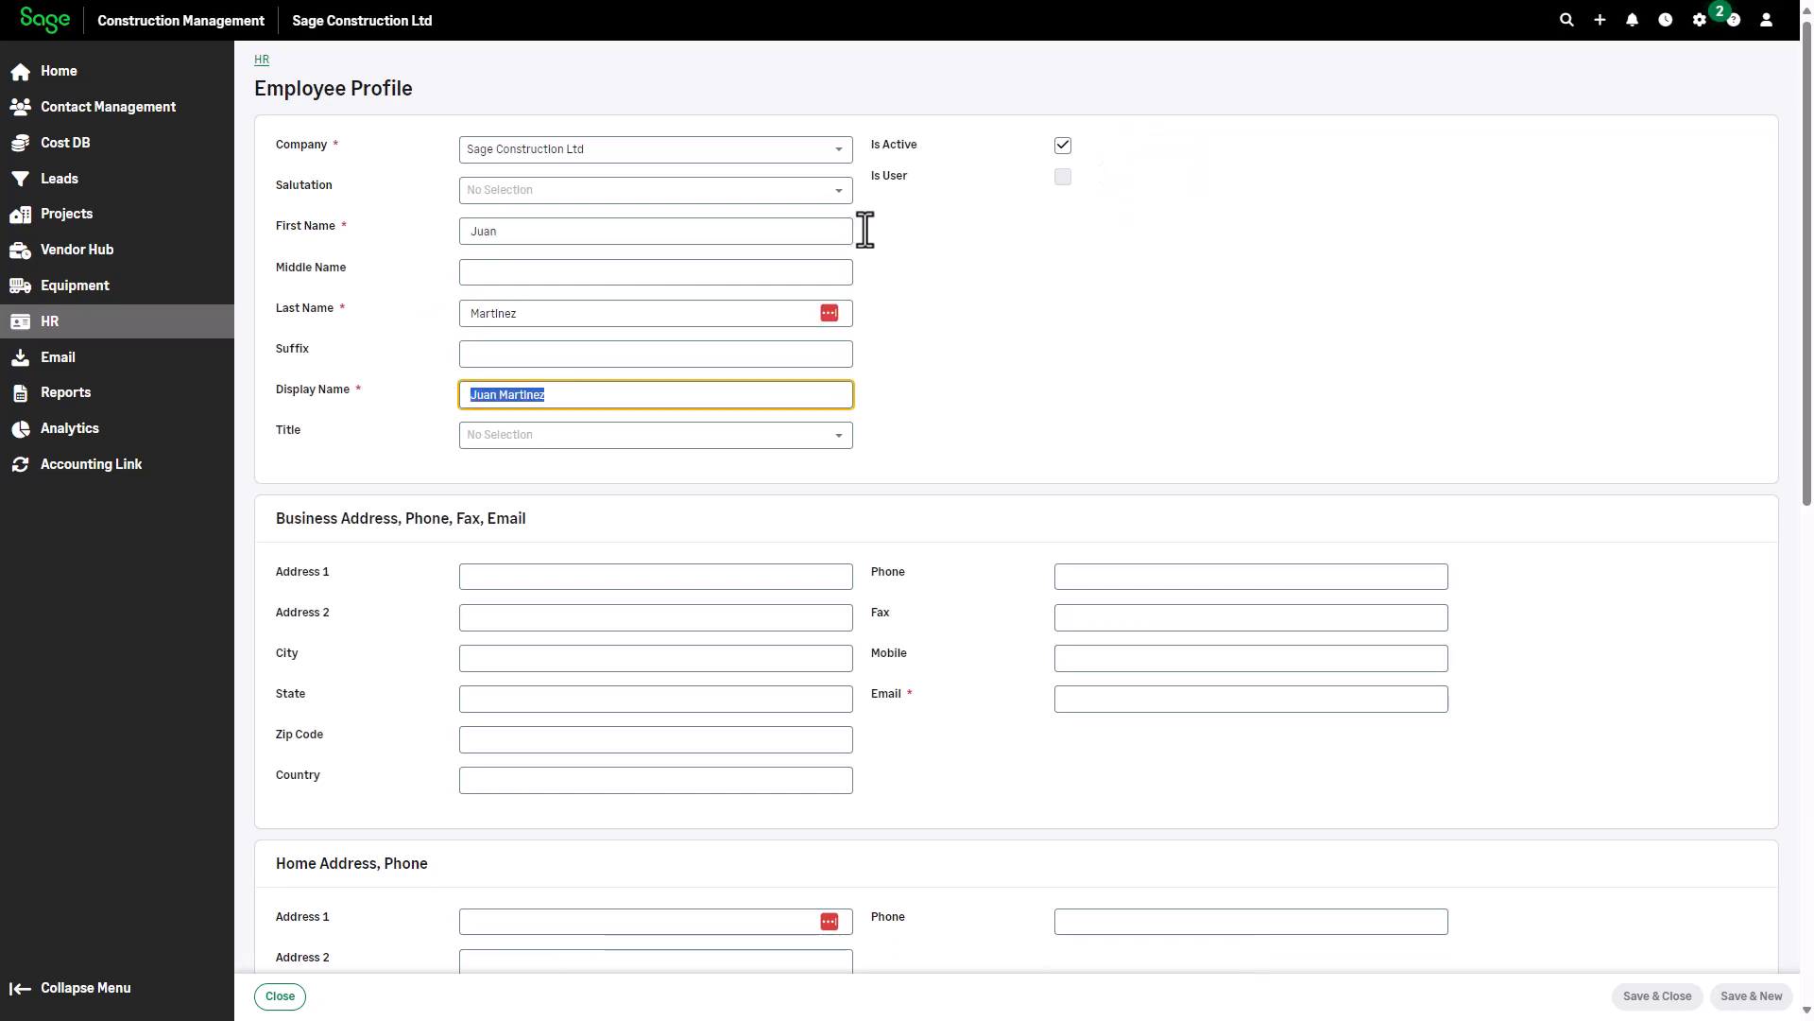
{"action": "left_click", "coordinate": [1034, 697]}
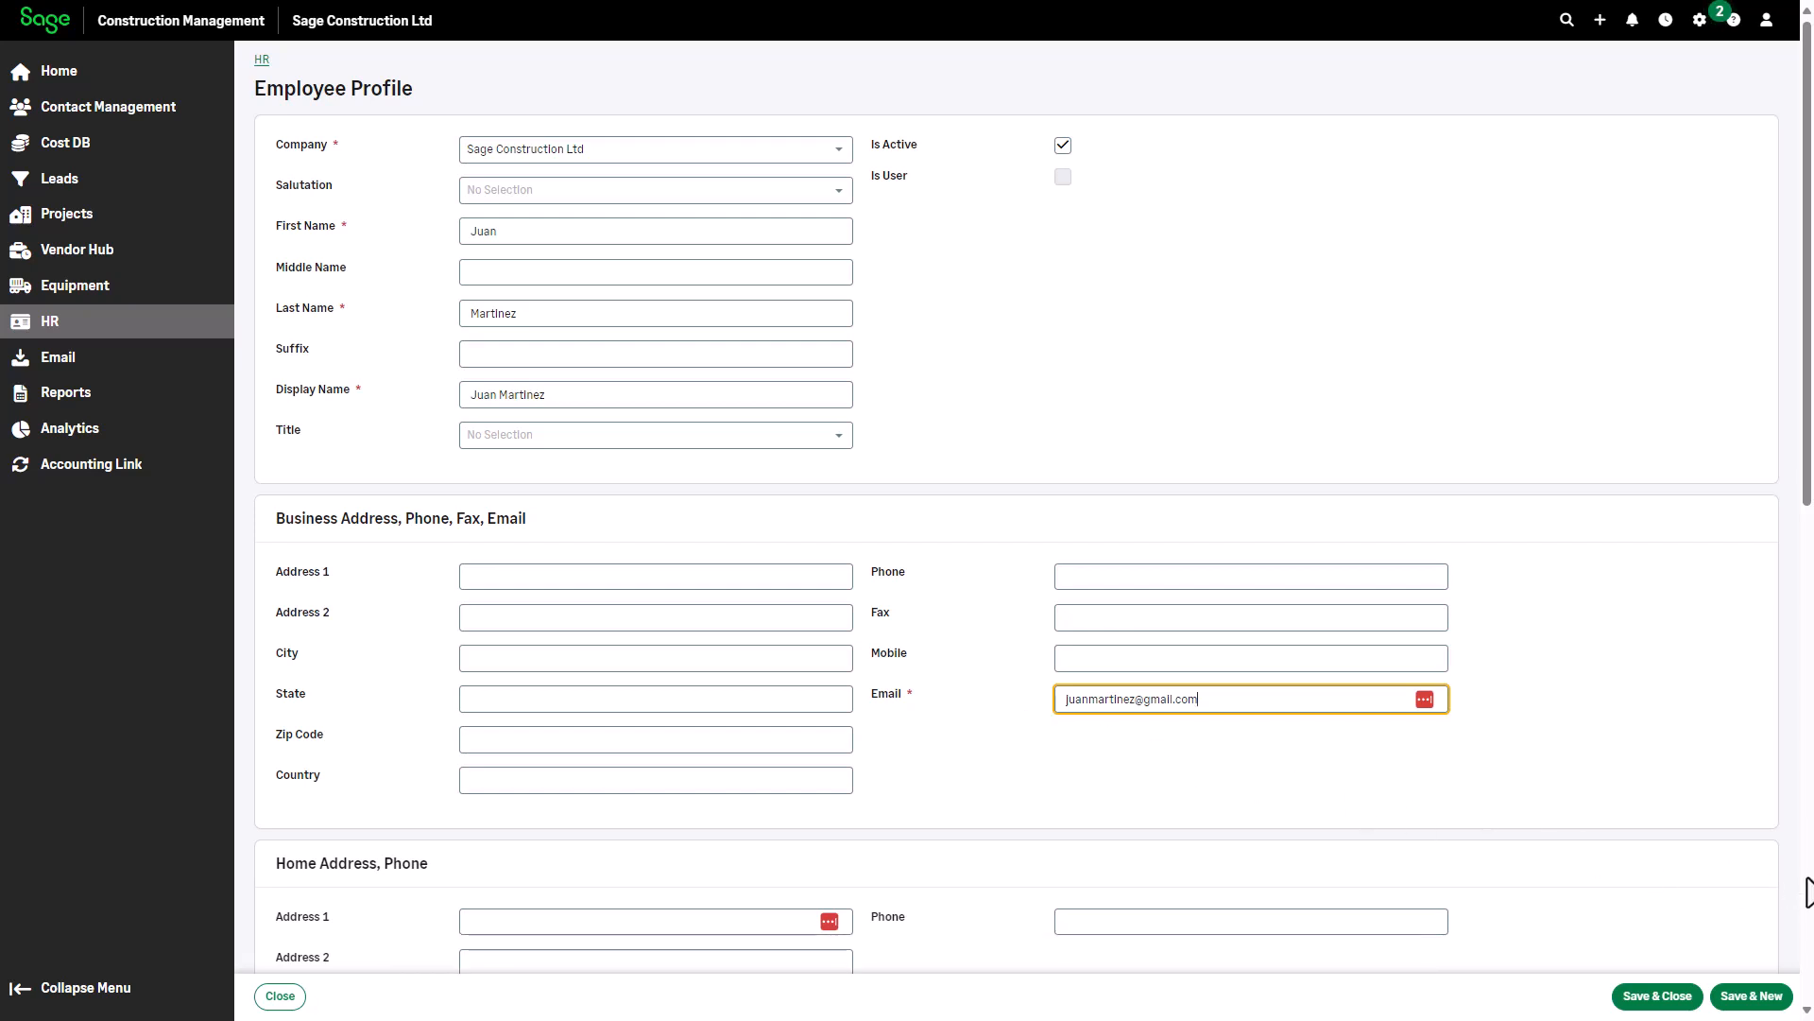
{"action": "scroll", "coordinate": [1808, 894], "scroll_direction": "down", "scroll_amount": 6}
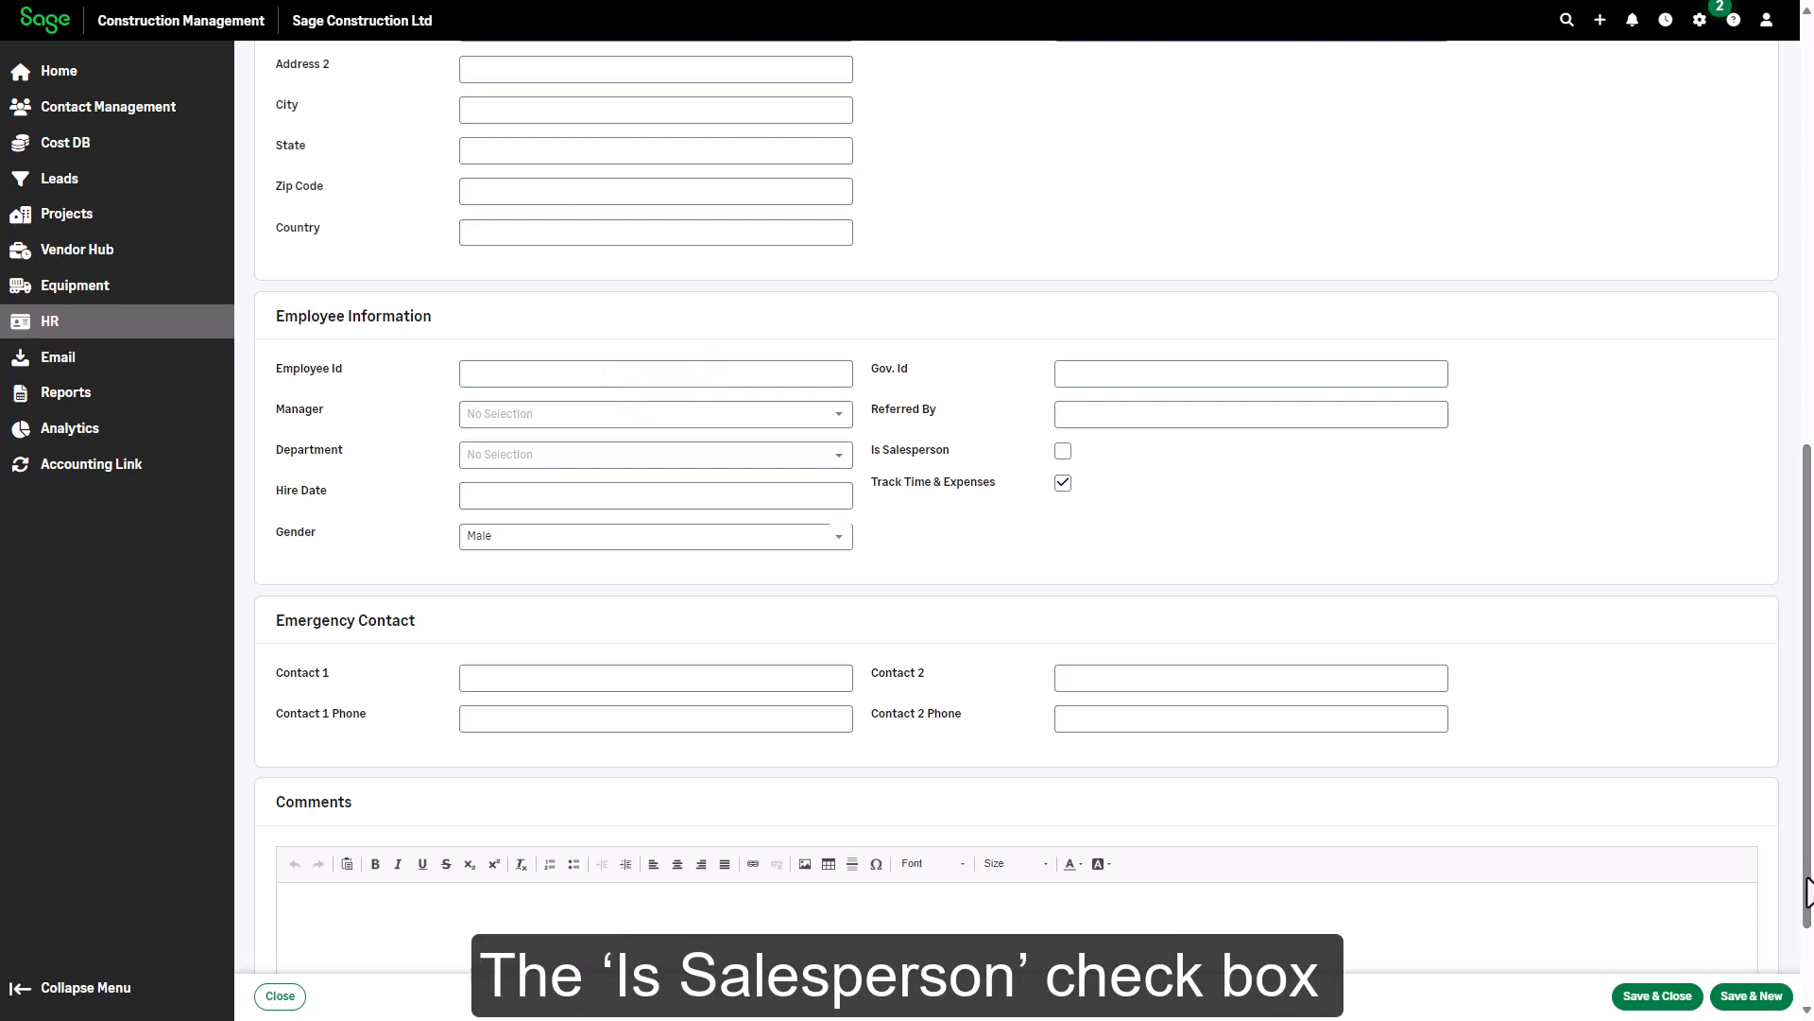
Mark the employee as Is Salesperson and Save & Close the profile
{"action": "left_click", "coordinate": [1063, 451]}
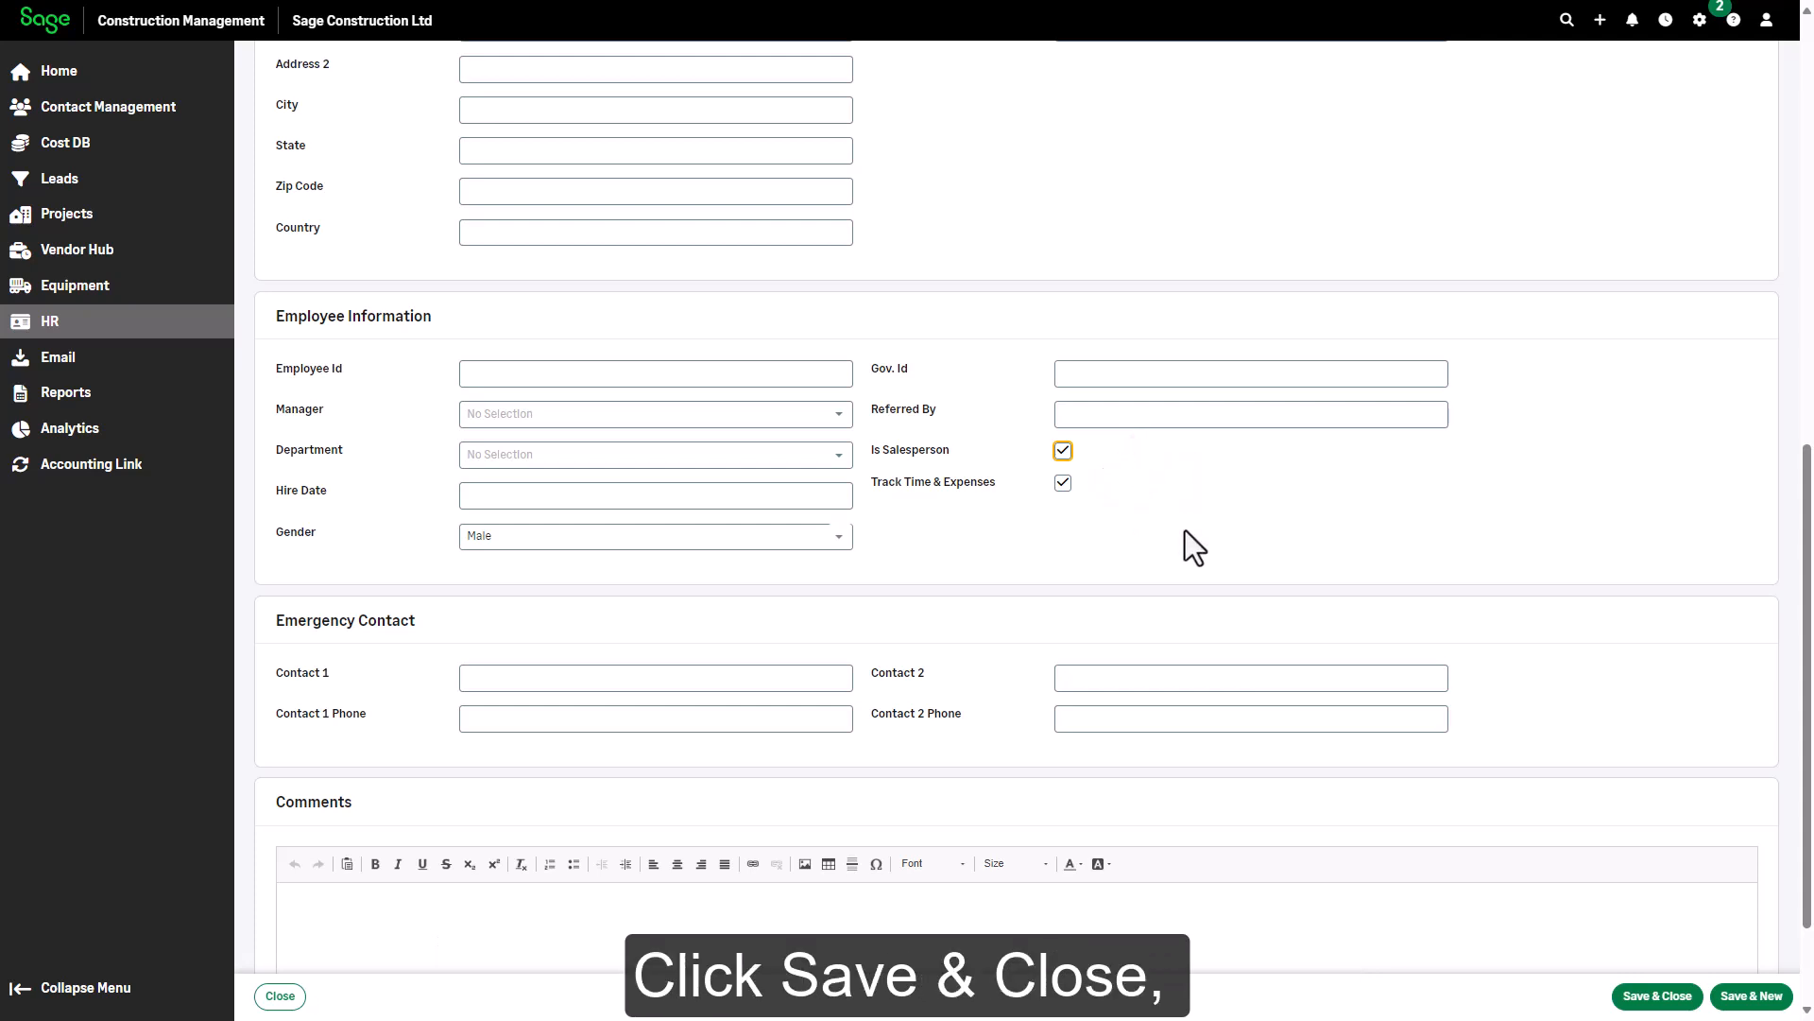
{"action": "left_click", "coordinate": [1650, 1003]}
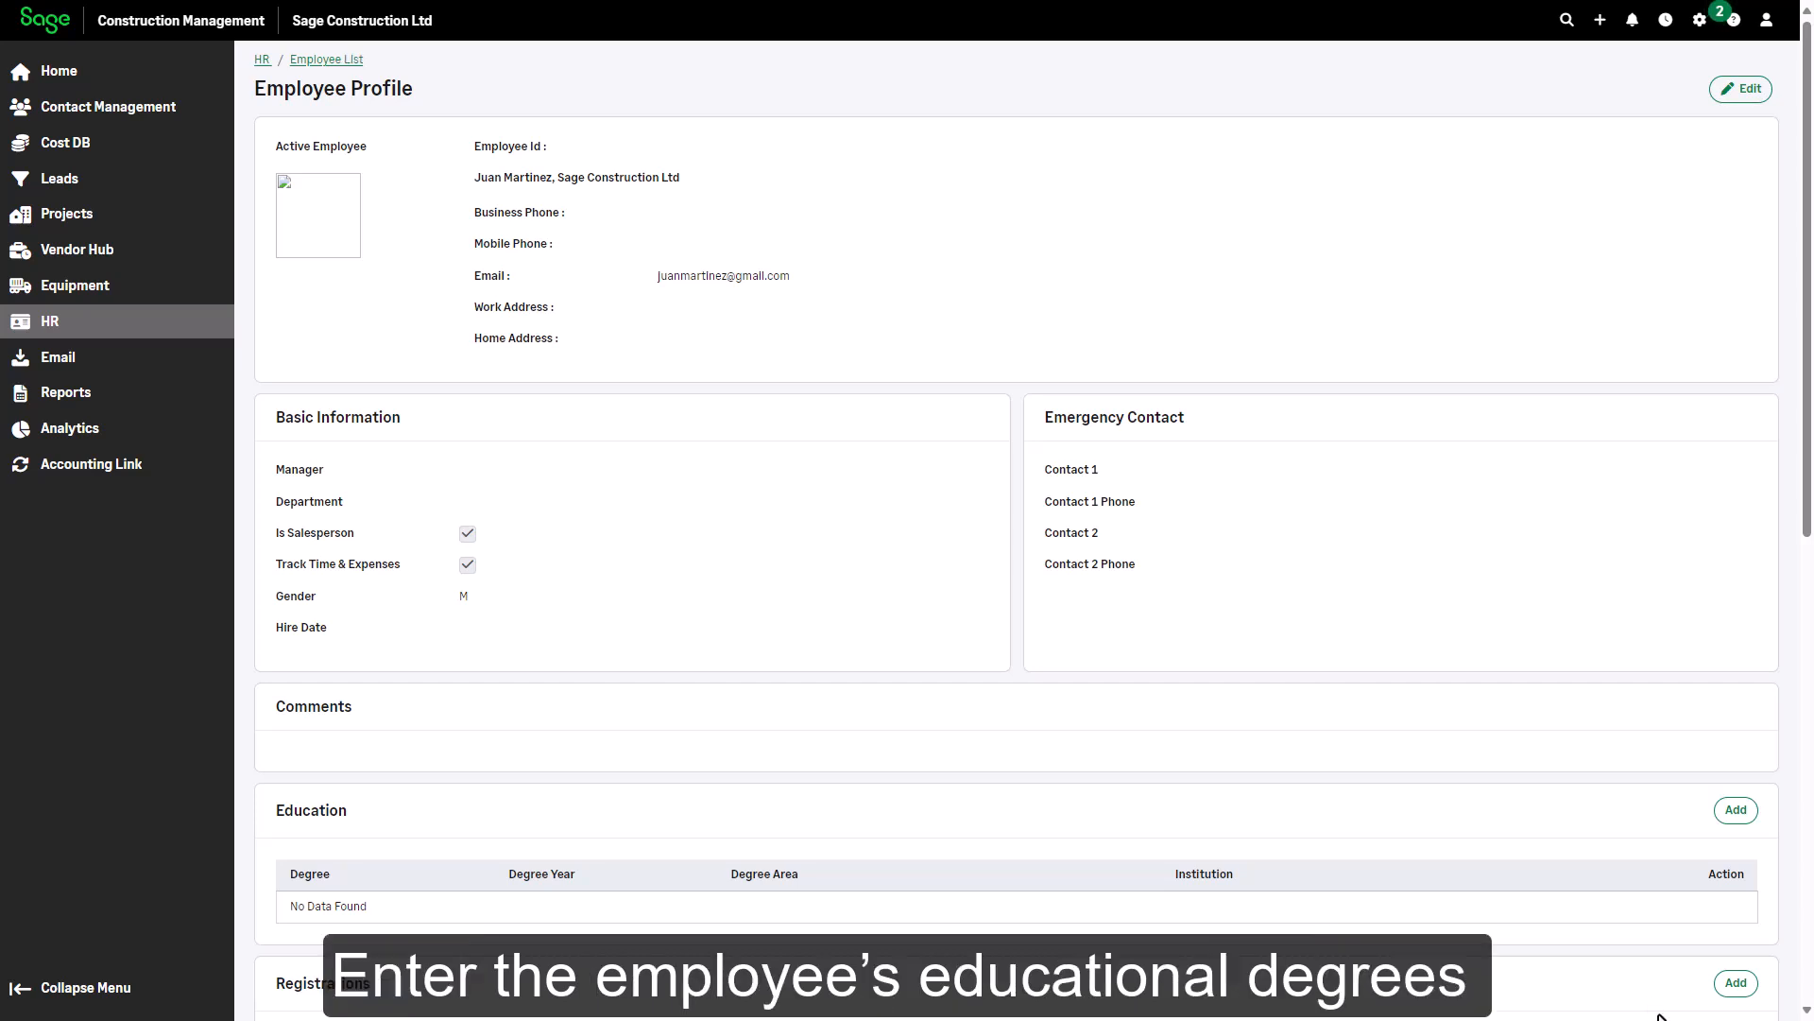
Add a 2015 BS in Construction Management from Central Washington University as education
{"action": "left_click", "coordinate": [1732, 812]}
{"action": "left_click", "coordinate": [649, 352]}
{"action": "type", "text": "2015"}
{"action": "key", "text": "Tab"}
{"action": "type", "text": "BS"}
{"action": "key", "text": "Tab"}
{"action": "type", "text": "Construction Management"}
{"action": "key", "text": "Tab"}
{"action": "type", "text": "Central Washington University"}
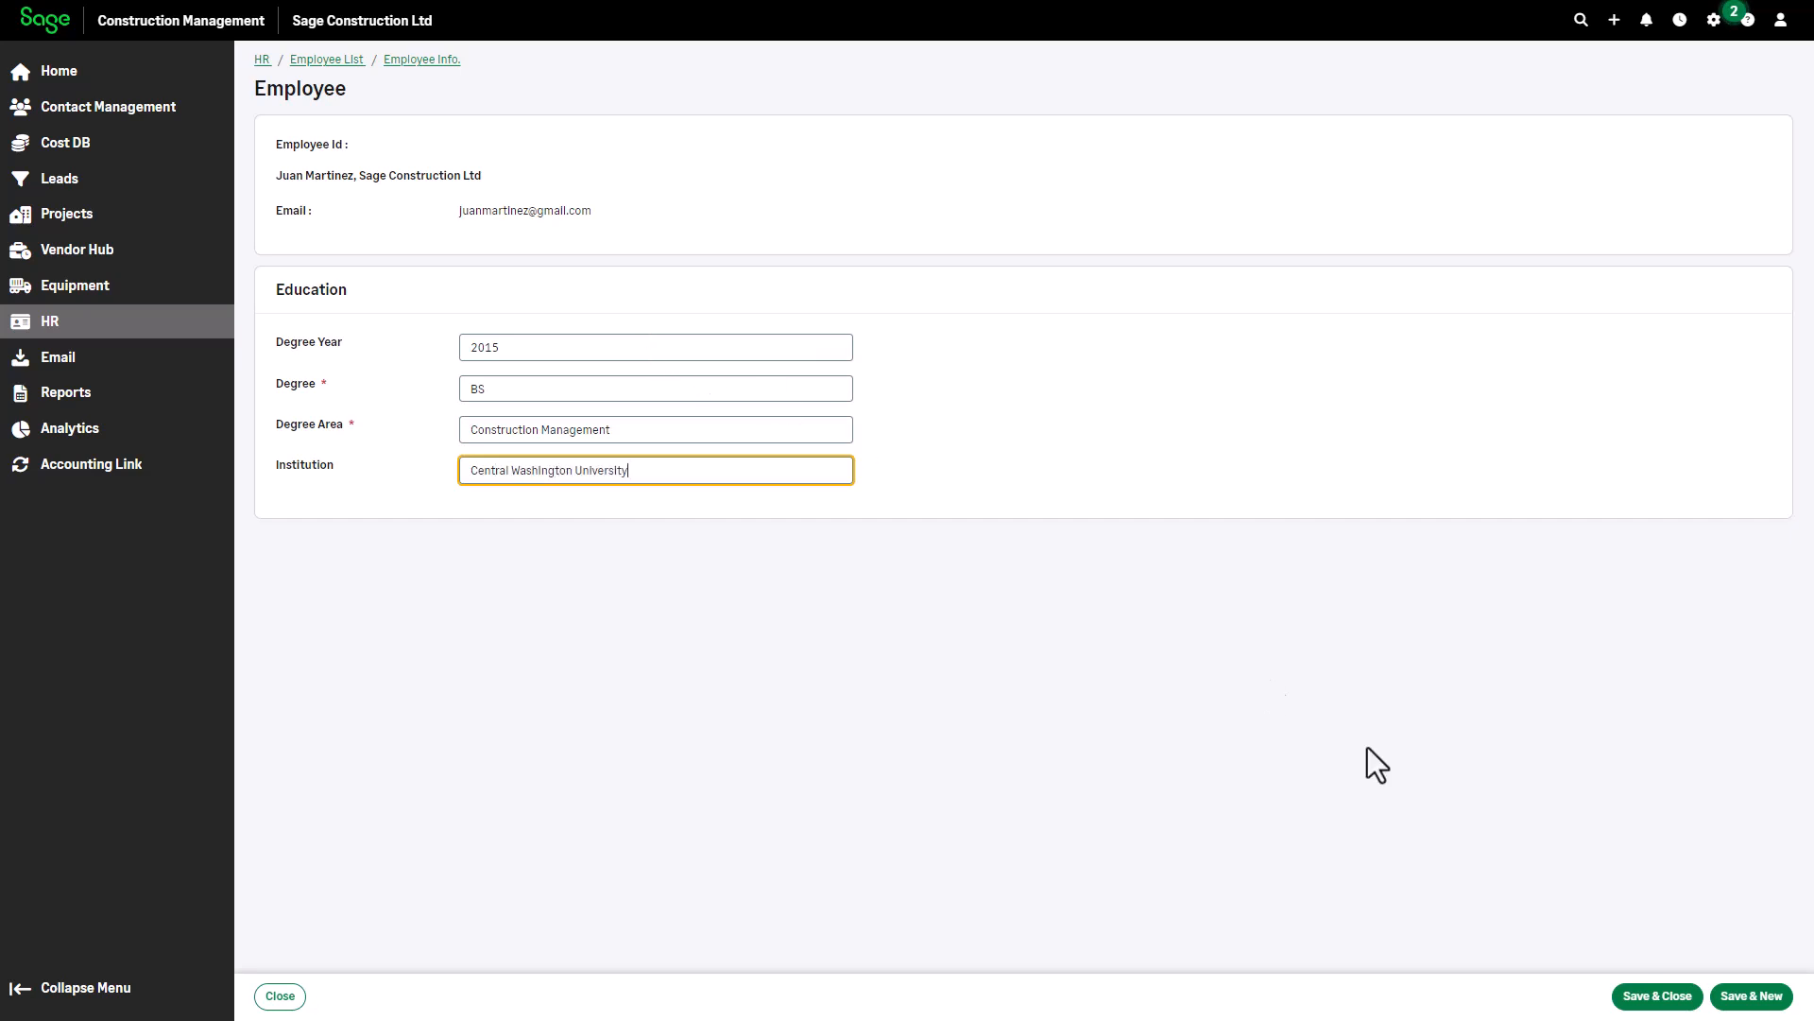
{"action": "left_click", "coordinate": [1680, 998]}
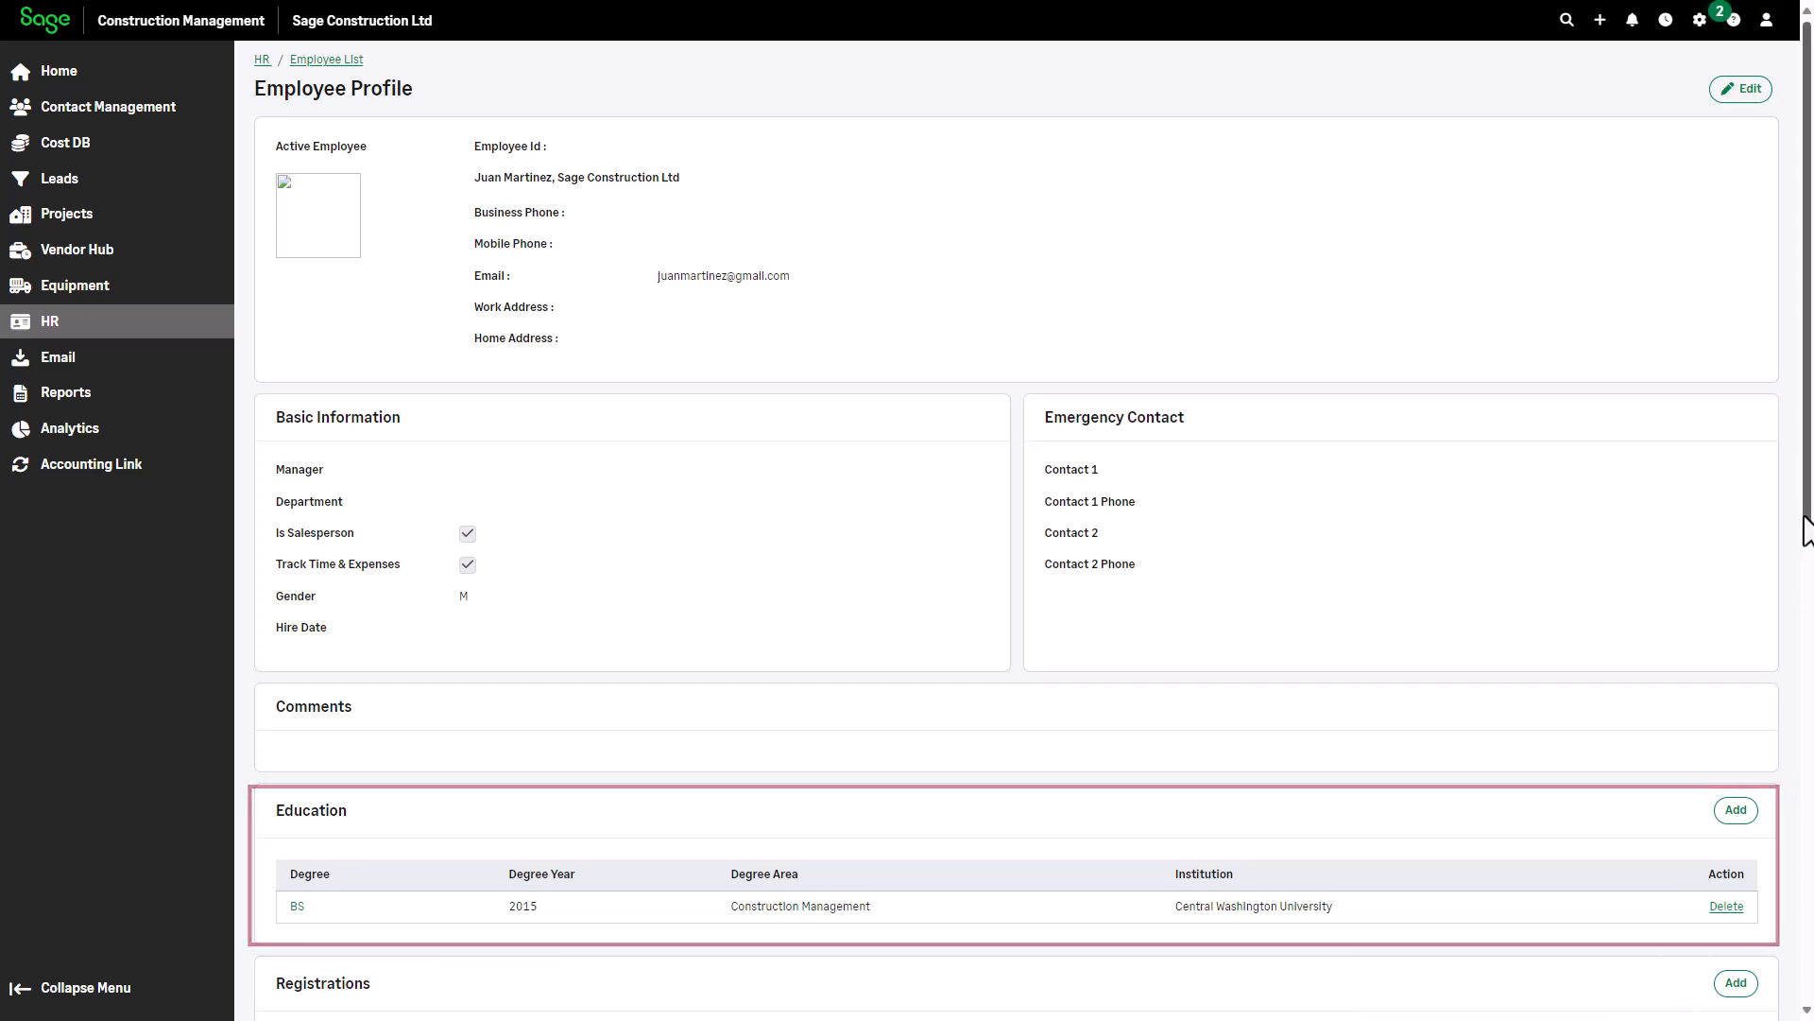
Add an AGC registration with its number, located in Oregon, valid 2/1/2024 to 1/31/2025
{"action": "left_click_drag", "start_coordinate": [1806, 529], "coordinate": [1805, 723]}
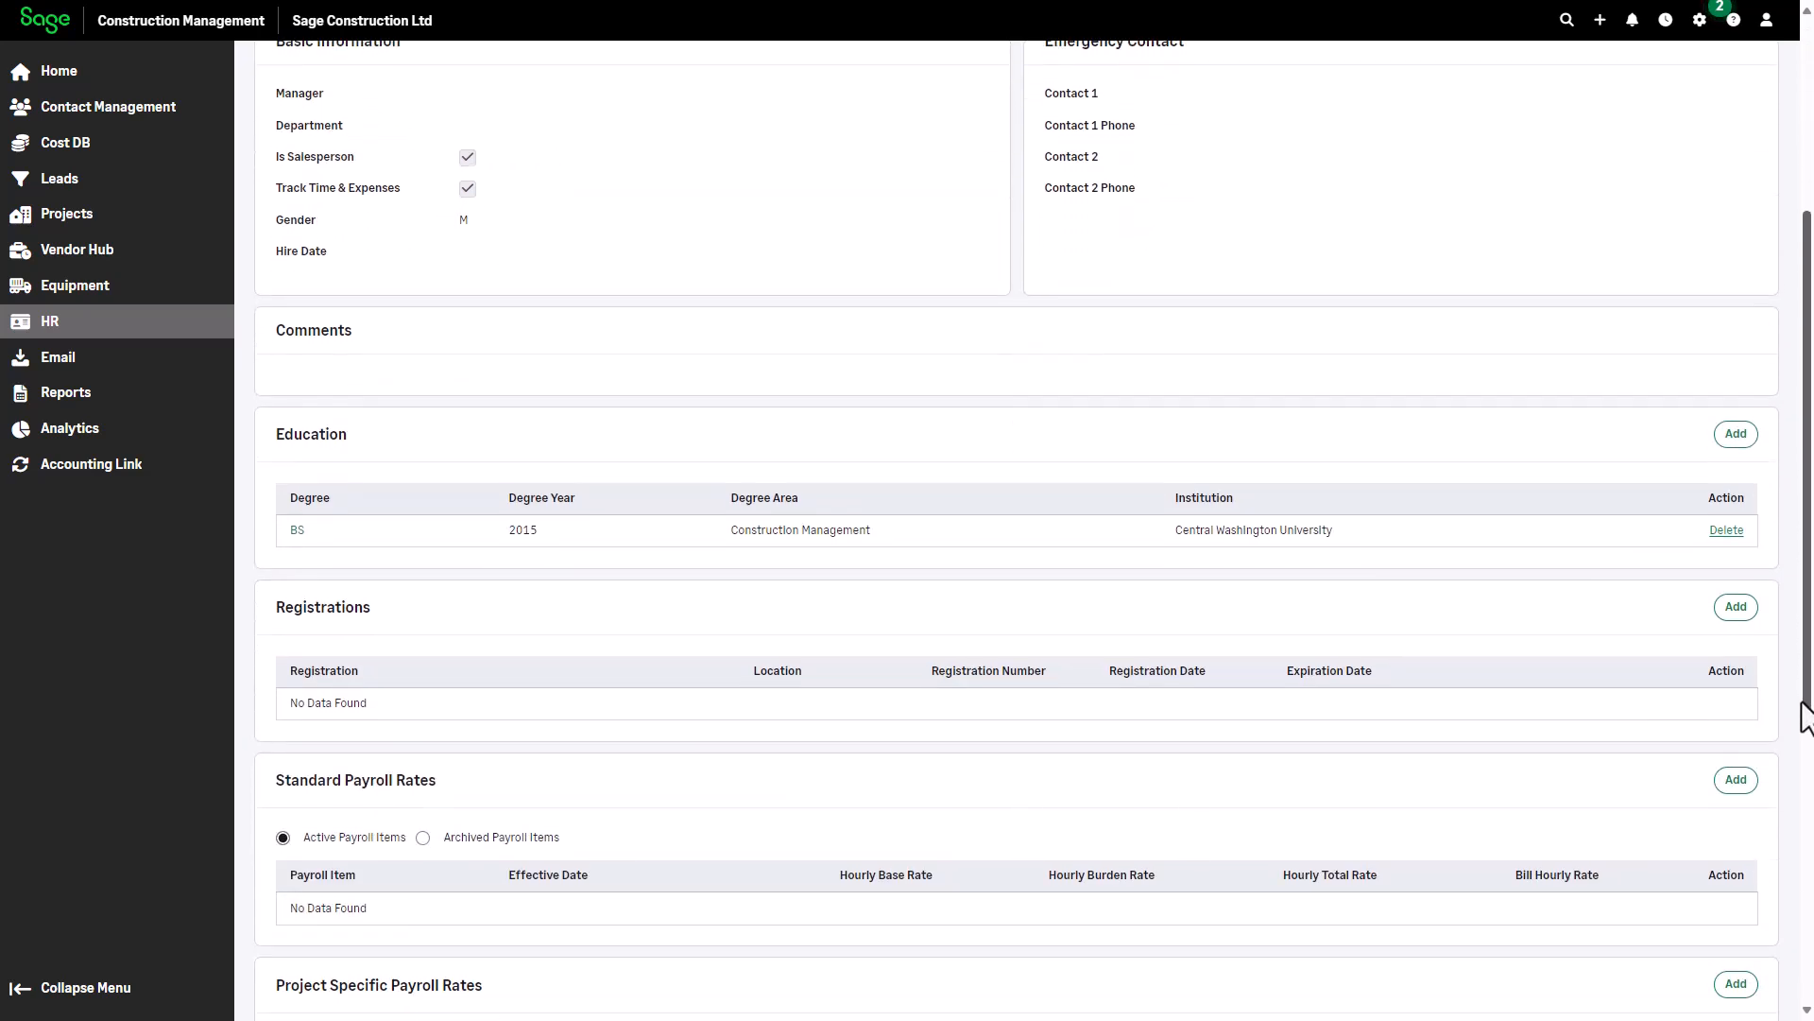
{"action": "left_click", "coordinate": [1733, 610]}
{"action": "left_click", "coordinate": [748, 346]}
{"action": "type", "text": "AGC"}
{"action": "key", "text": "Tab"}
{"action": "type", "text": "98766"}
{"action": "key", "text": "Tab"}
{"action": "type", "text": "Oregon"}
{"action": "key", "text": "Tab"}
{"action": "type", "text": "2/1/2024"}
{"action": "key", "text": "Tab"}
{"action": "type", "text": "1/31/2025"}
{"action": "key", "text": "Tab"}
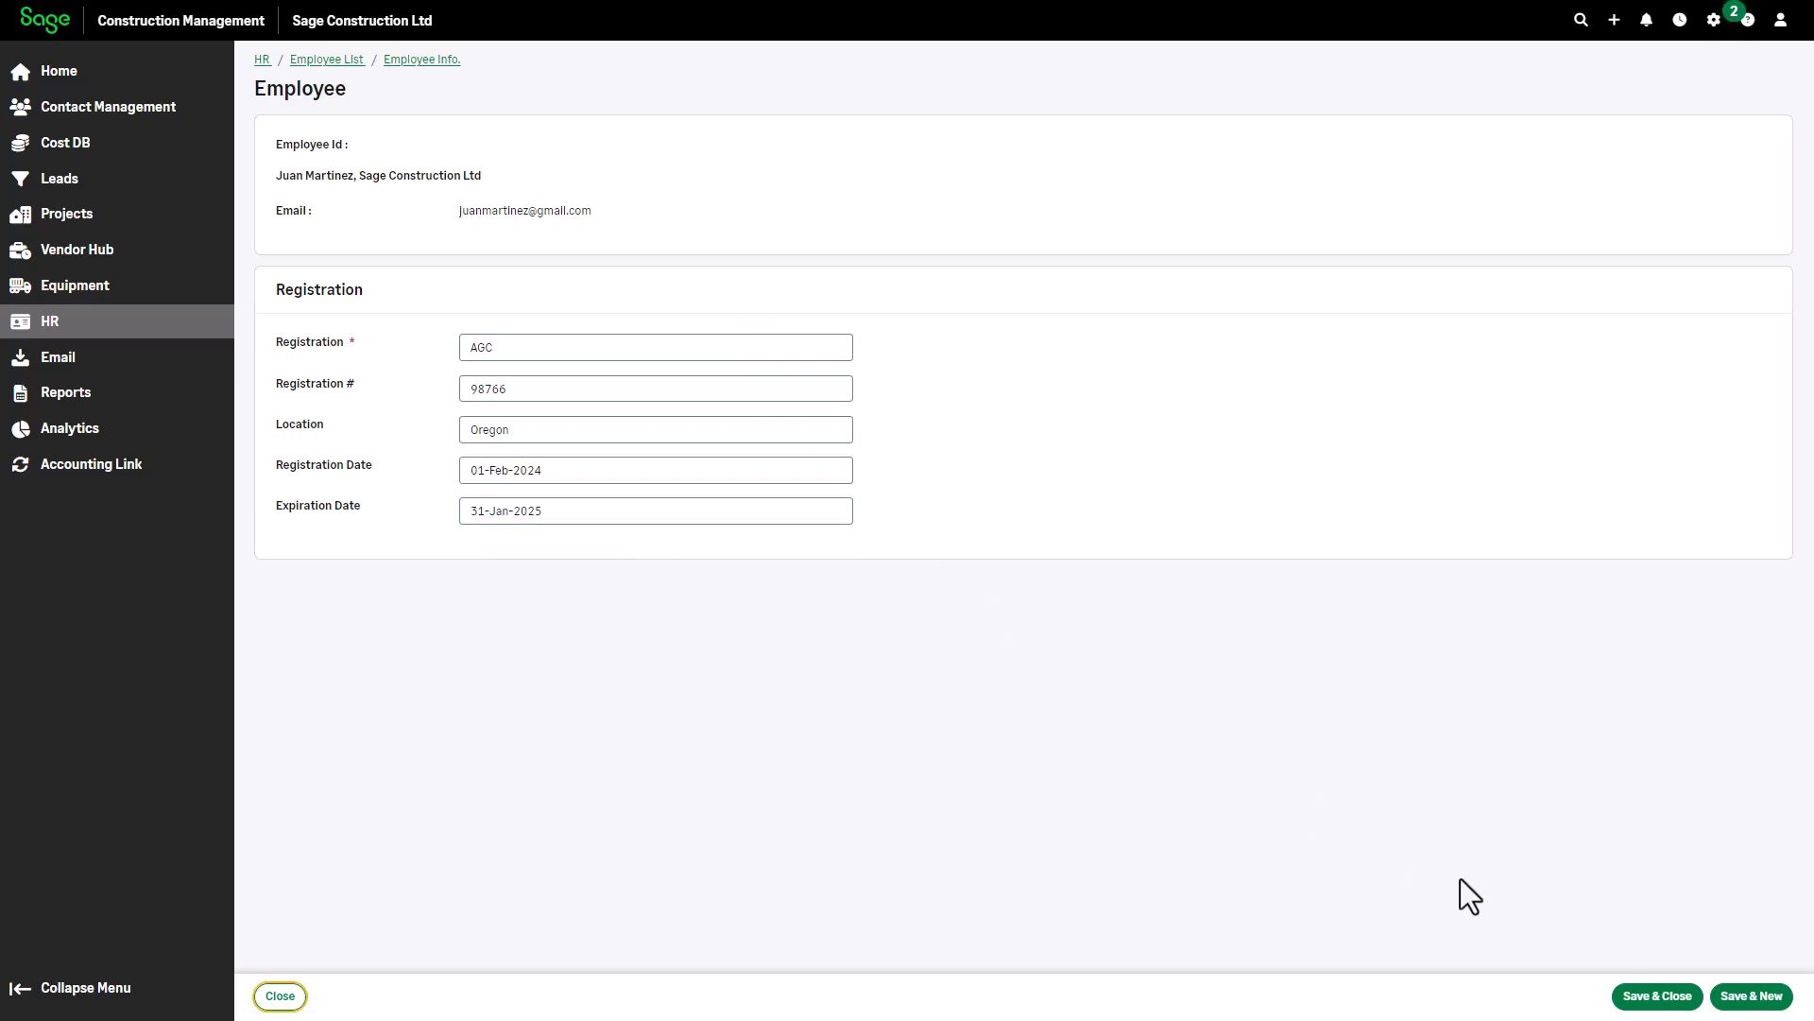
{"action": "left_click", "coordinate": [1659, 995]}
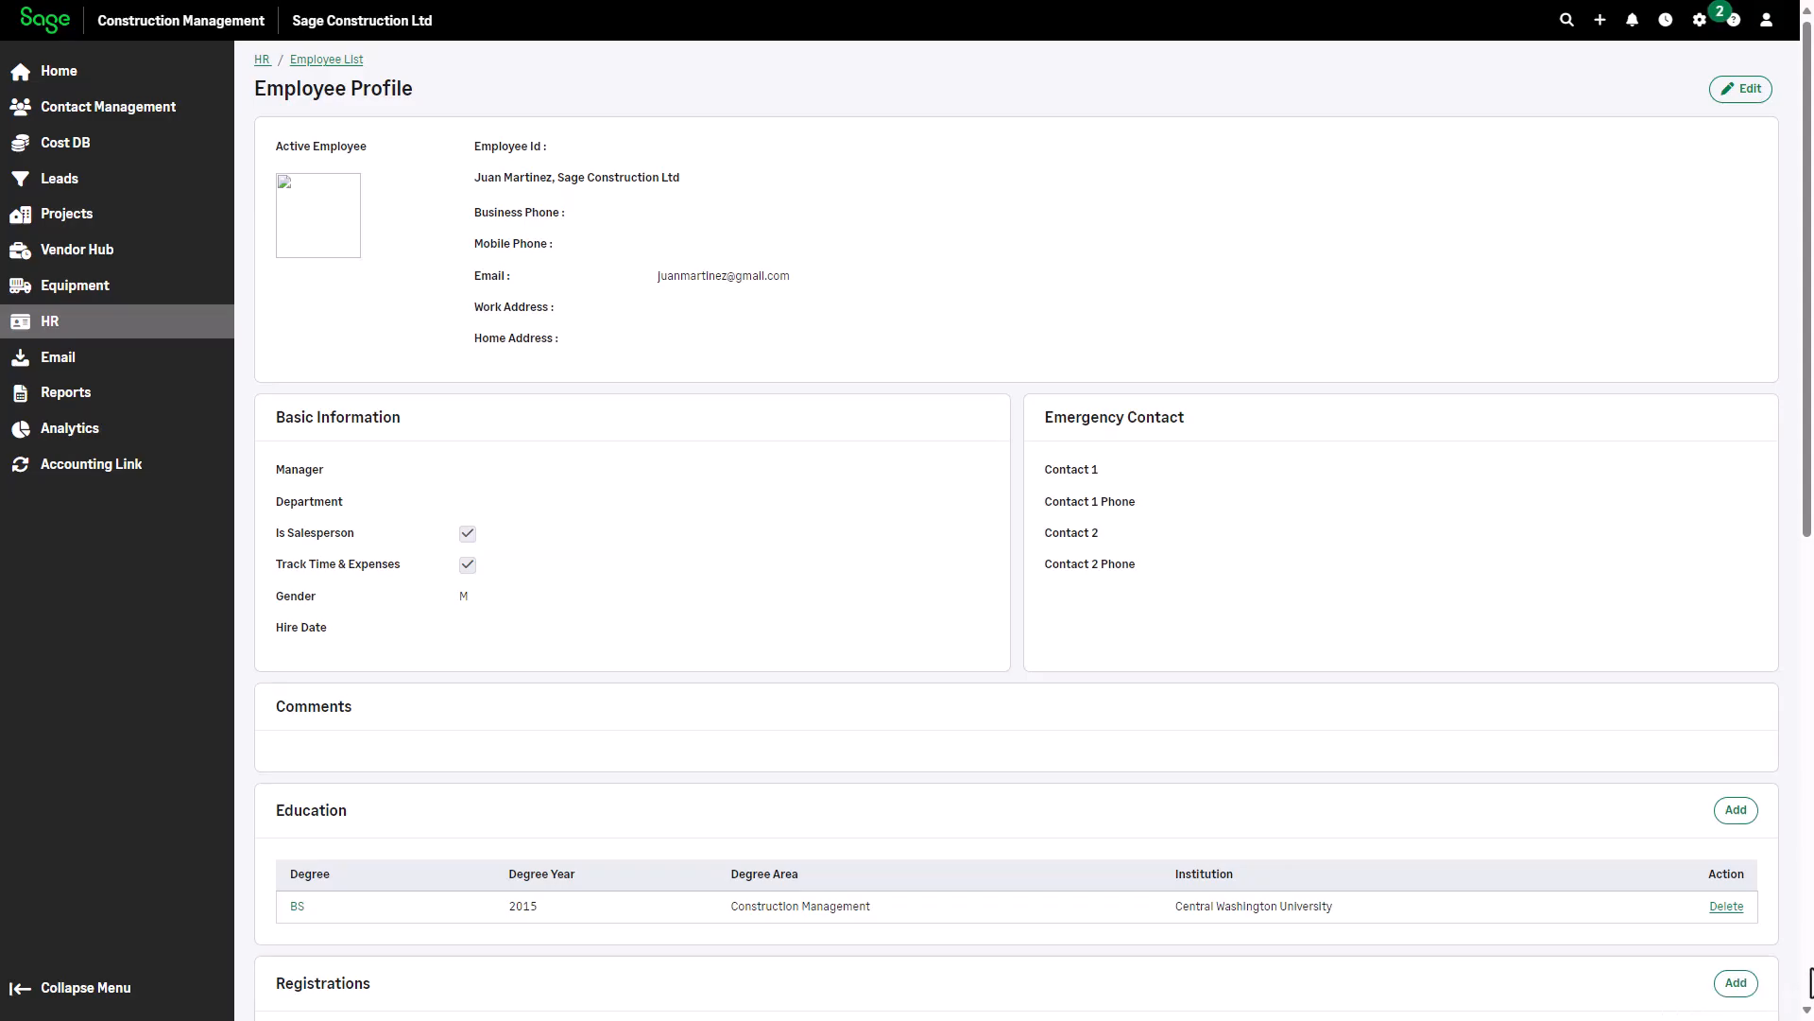
{"action": "scroll", "coordinate": [1016, 530], "scroll_direction": "down", "scroll_amount": 7}
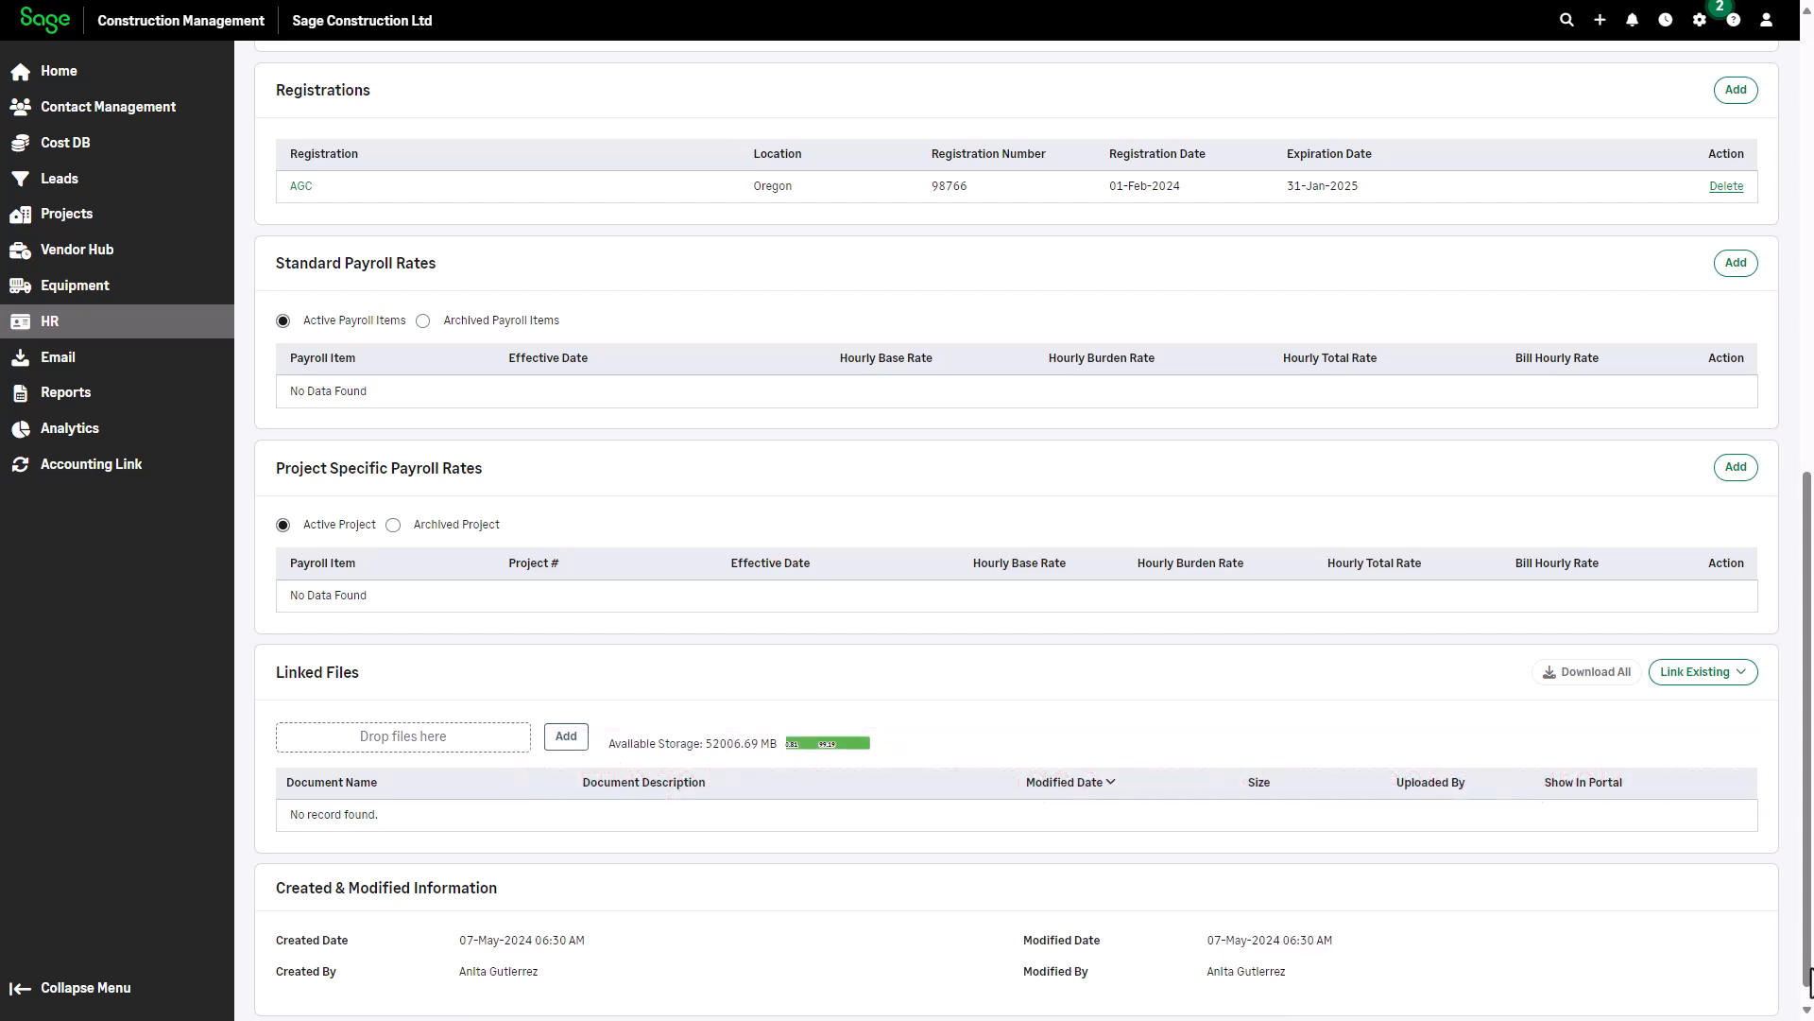
Add a standard ST payroll rate effective 07-Jun-2024 with a $25 base rate
{"action": "left_click_drag", "start_coordinate": [1810, 968], "coordinate": [1811, 989]}
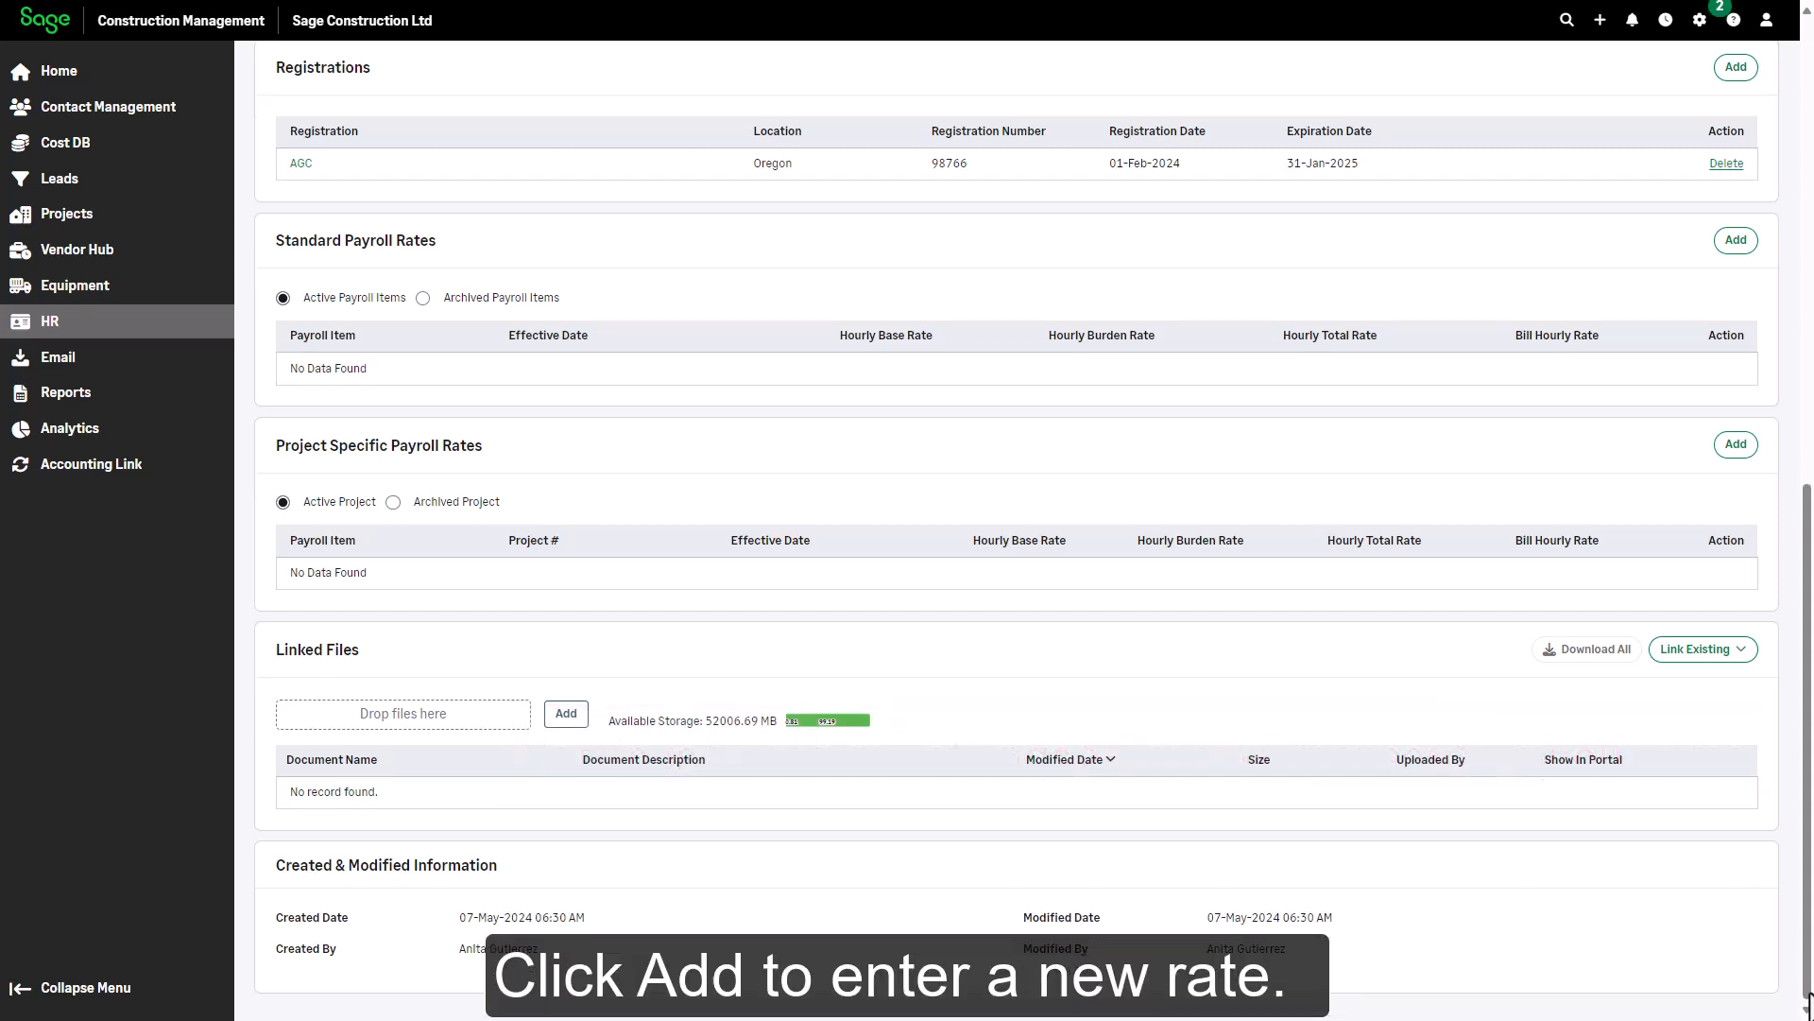
{"action": "left_click", "coordinate": [1737, 241]}
{"action": "left_click", "coordinate": [680, 372]}
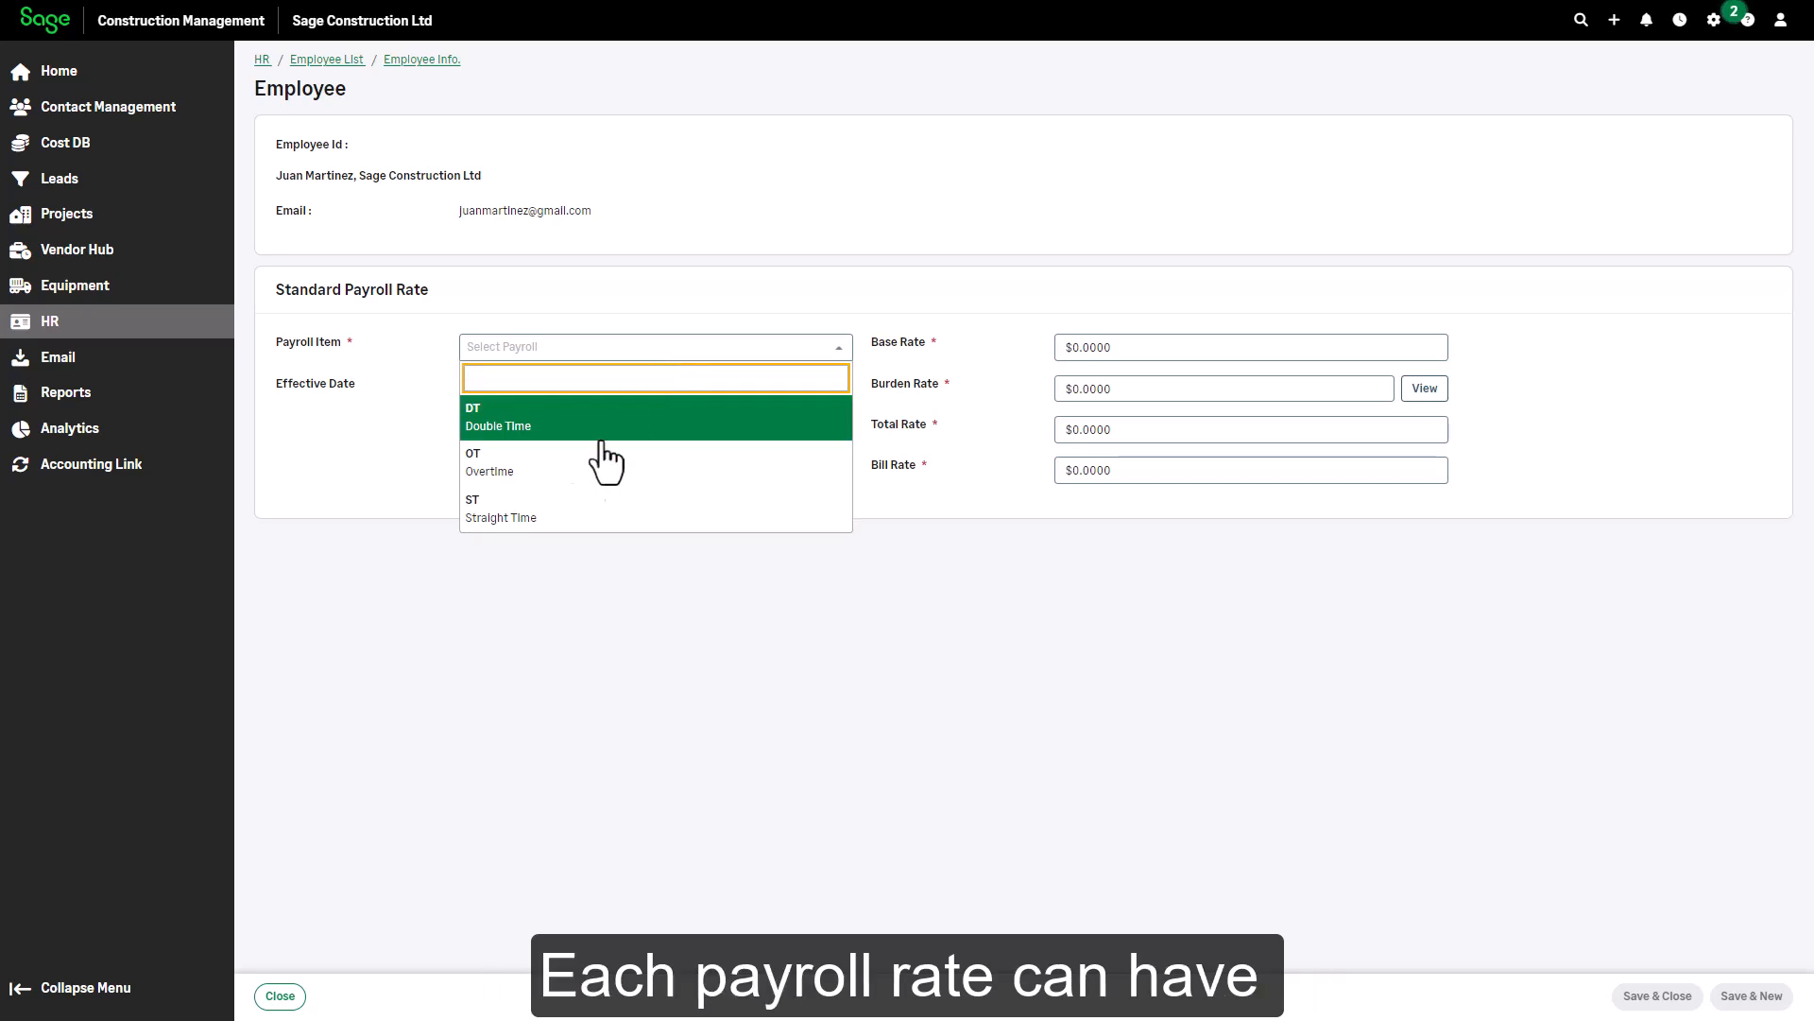
{"action": "left_click", "coordinate": [627, 430]}
{"action": "left_click", "coordinate": [538, 401]}
{"action": "type", "text": "07-Jun-2024"}
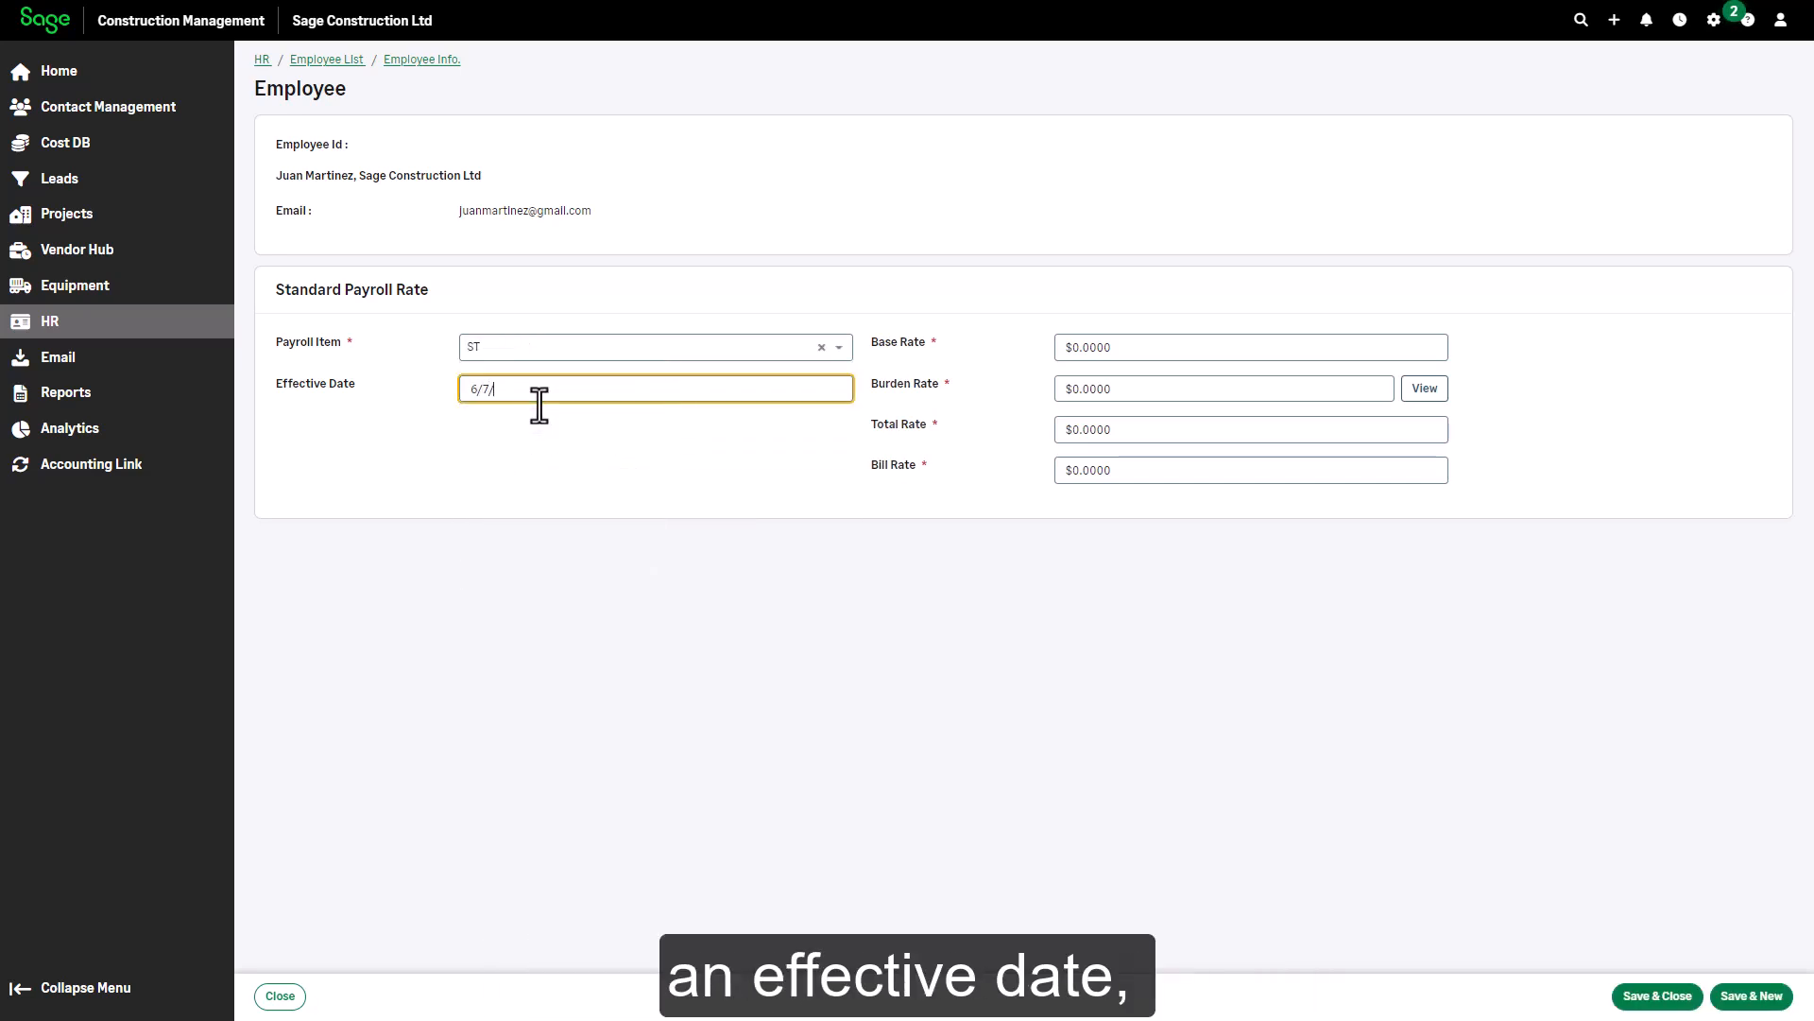
{"action": "key", "text": "Tab"}
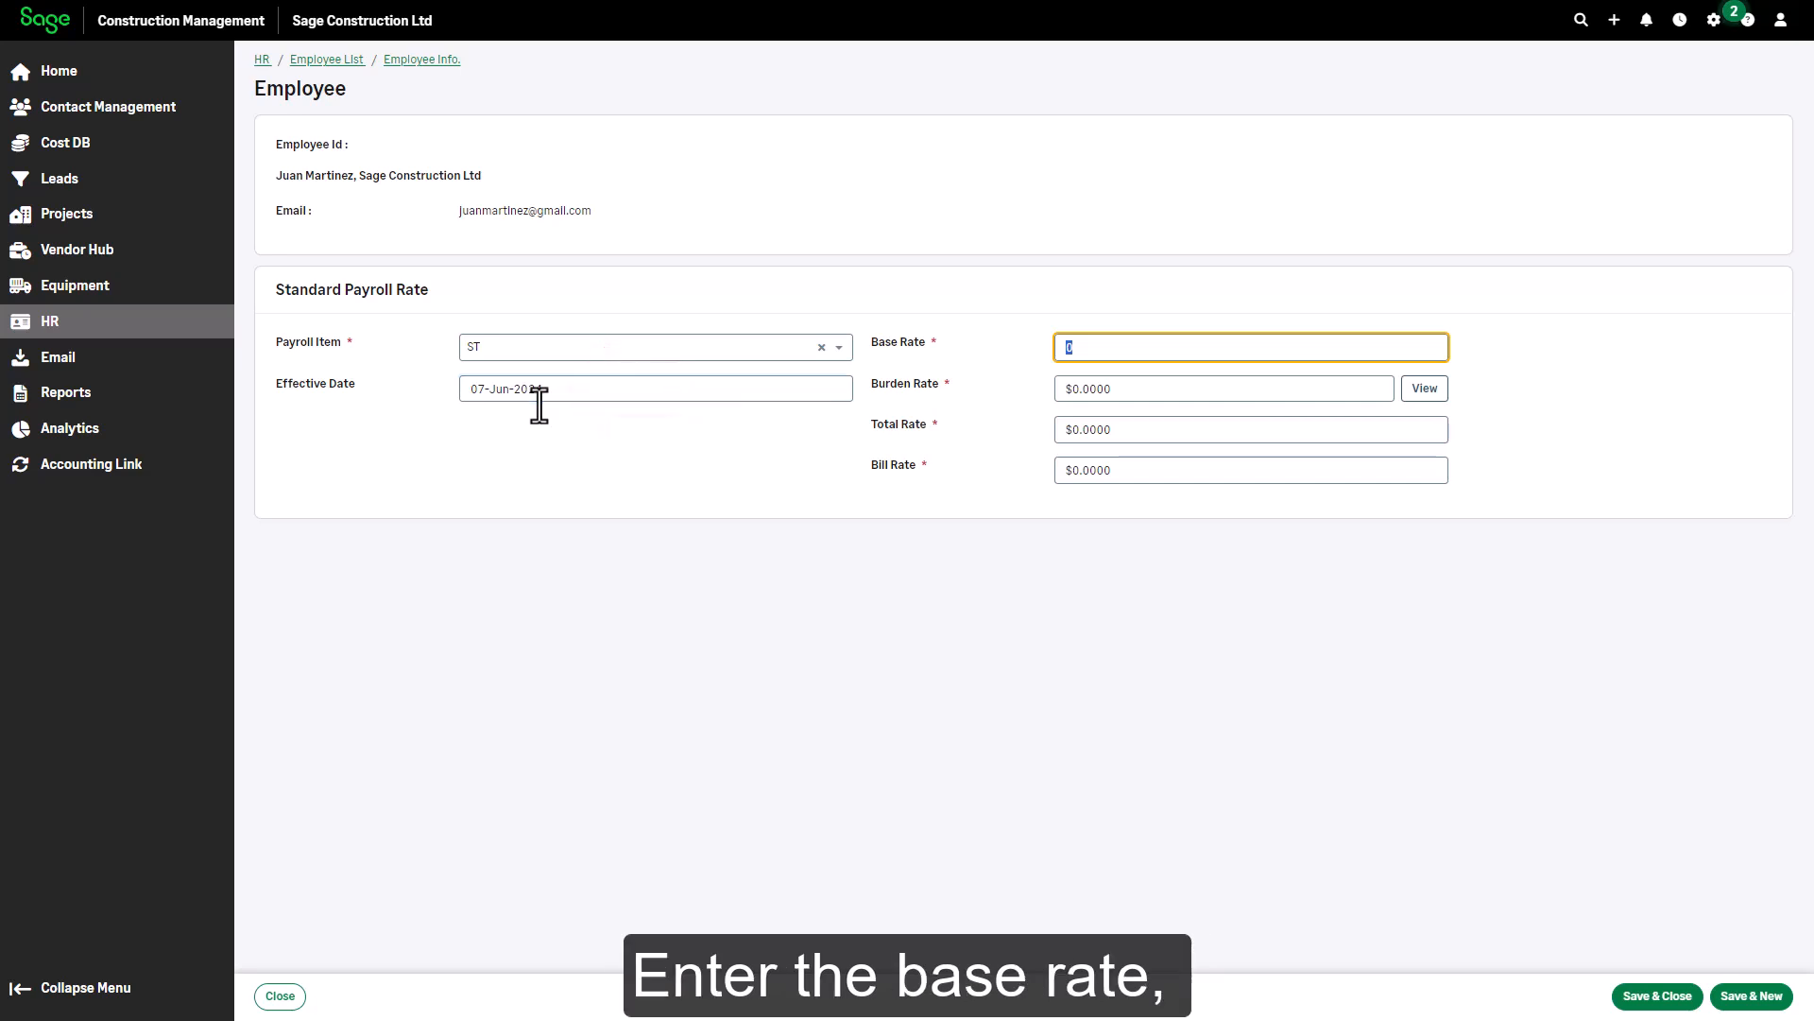
{"action": "type", "text": "25"}
{"action": "key", "text": "Tab"}
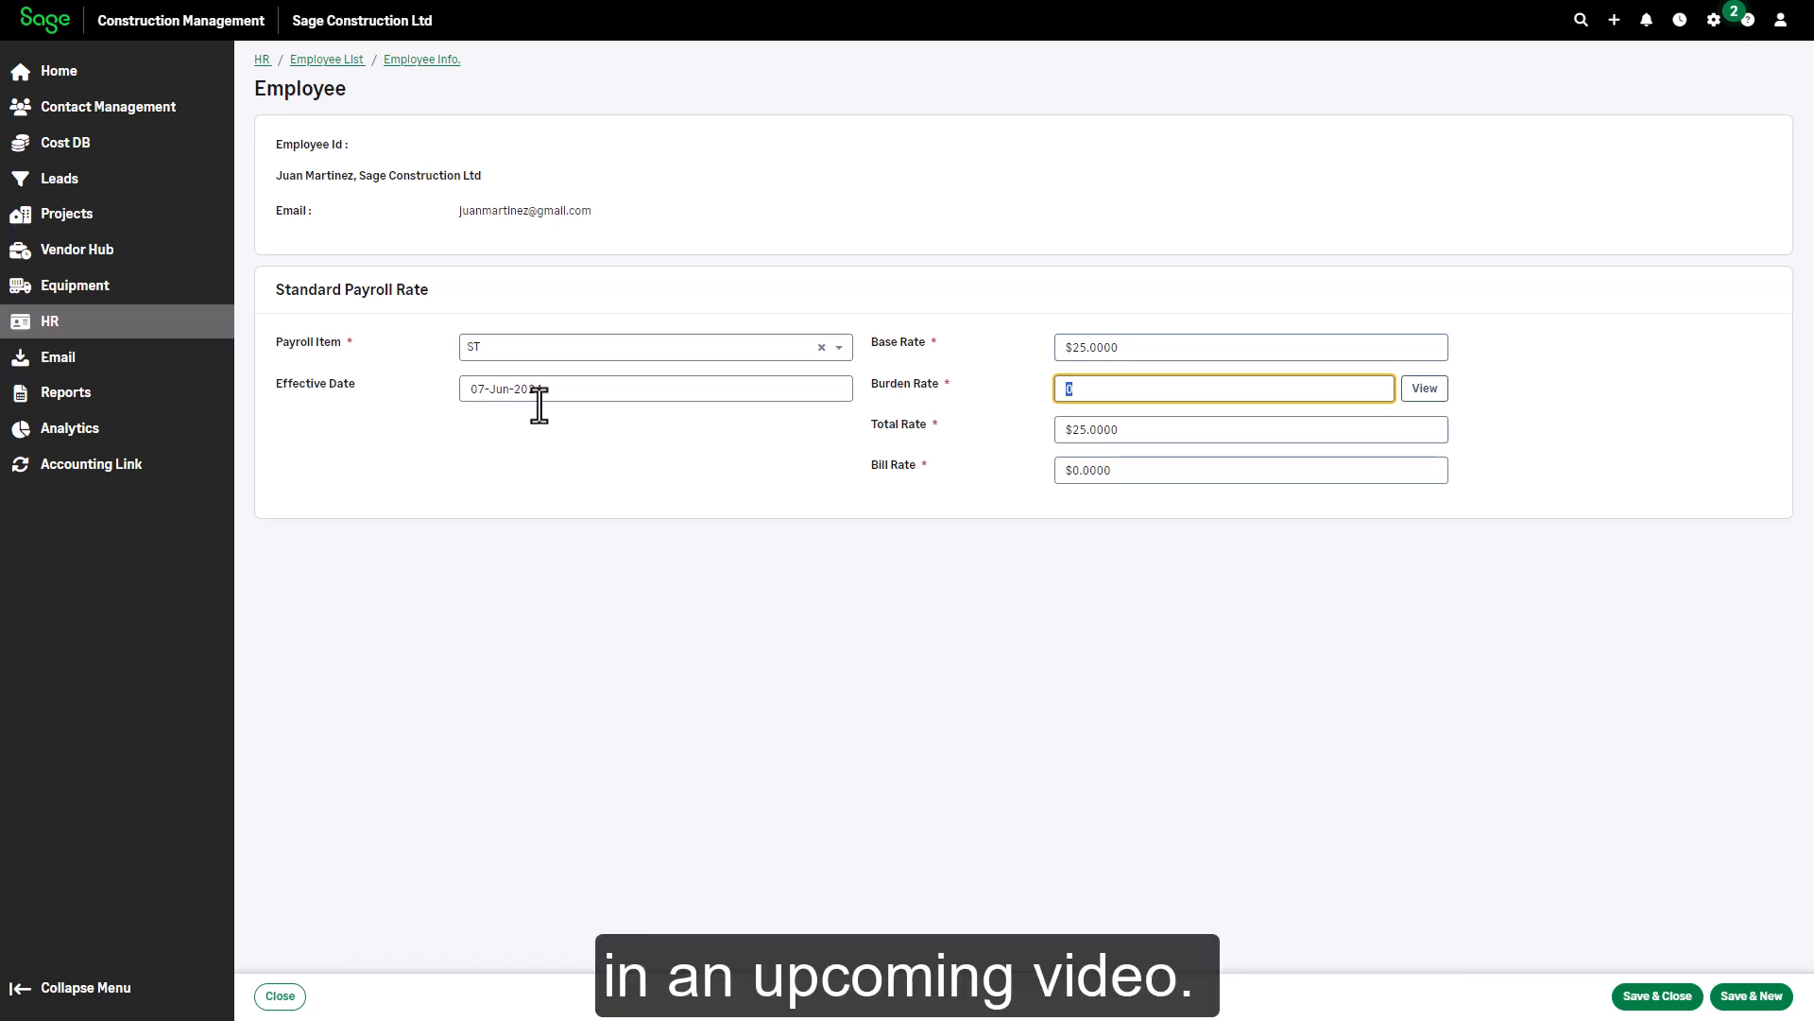
Import FUTA, Health Insurance, Pension, Social Security, SUTA and Vacation burdens into the rate
{"action": "left_click", "coordinate": [1427, 388]}
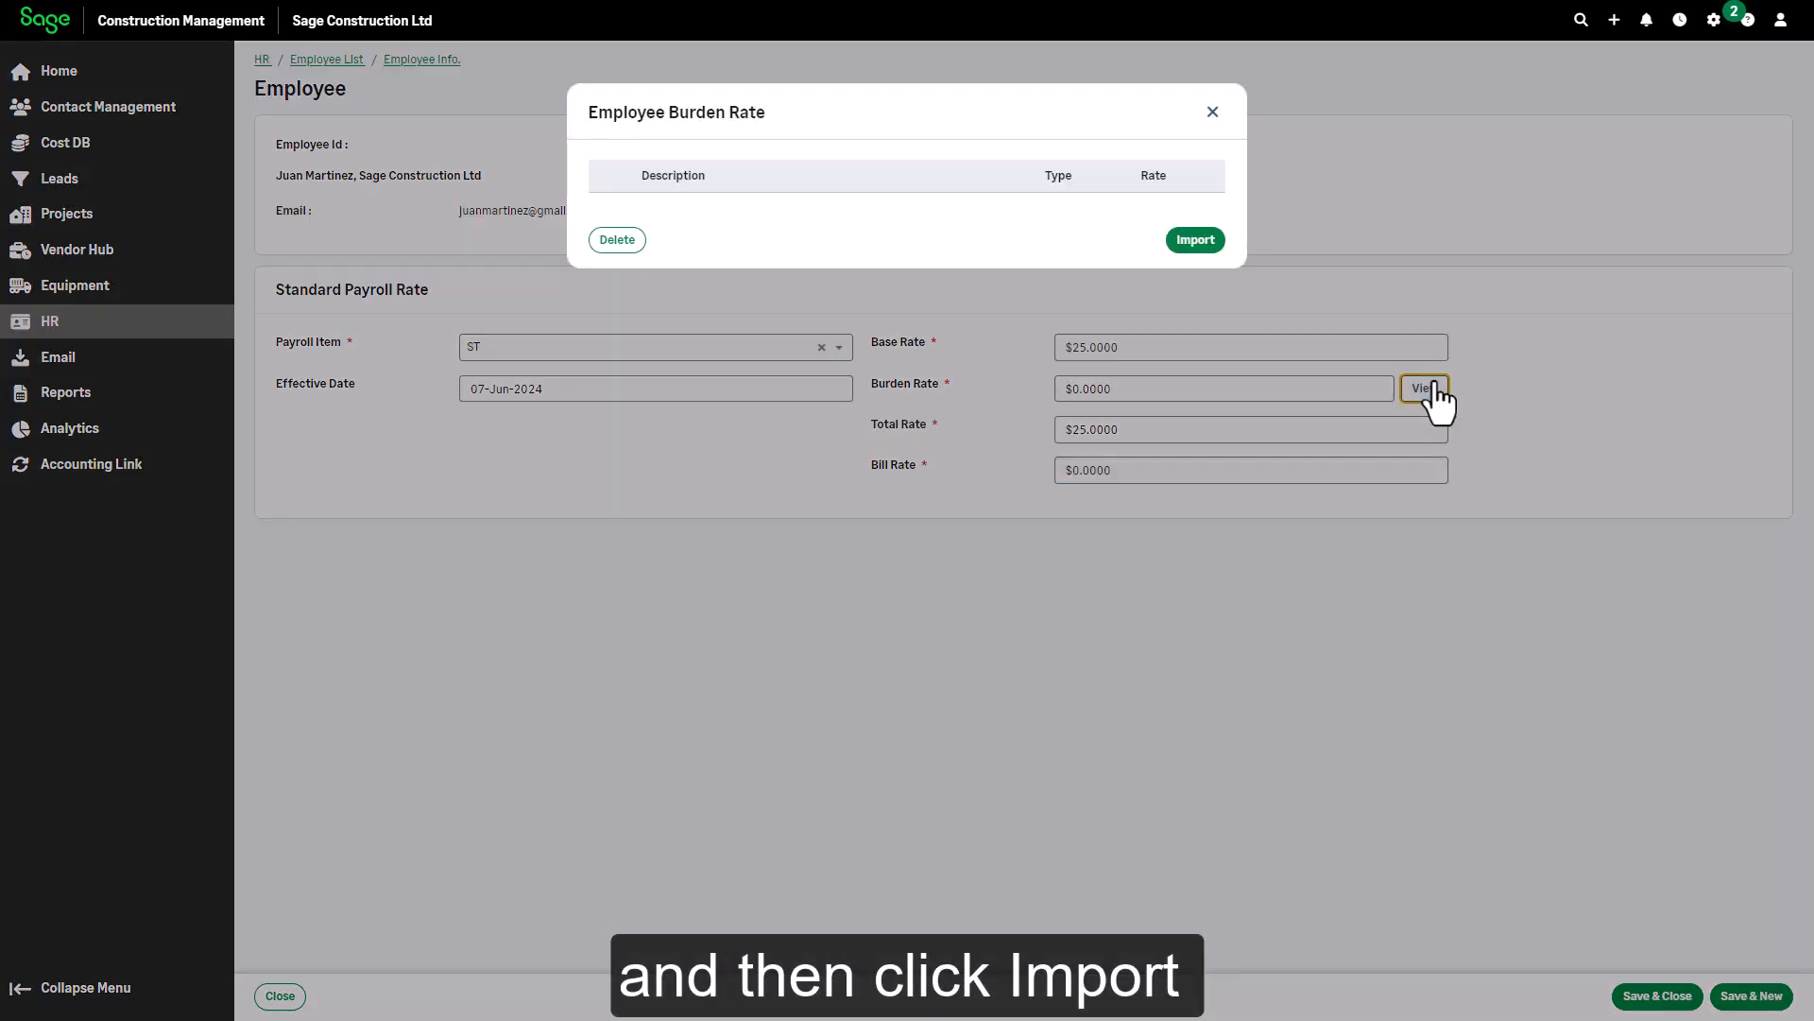
{"action": "left_click", "coordinate": [1194, 240]}
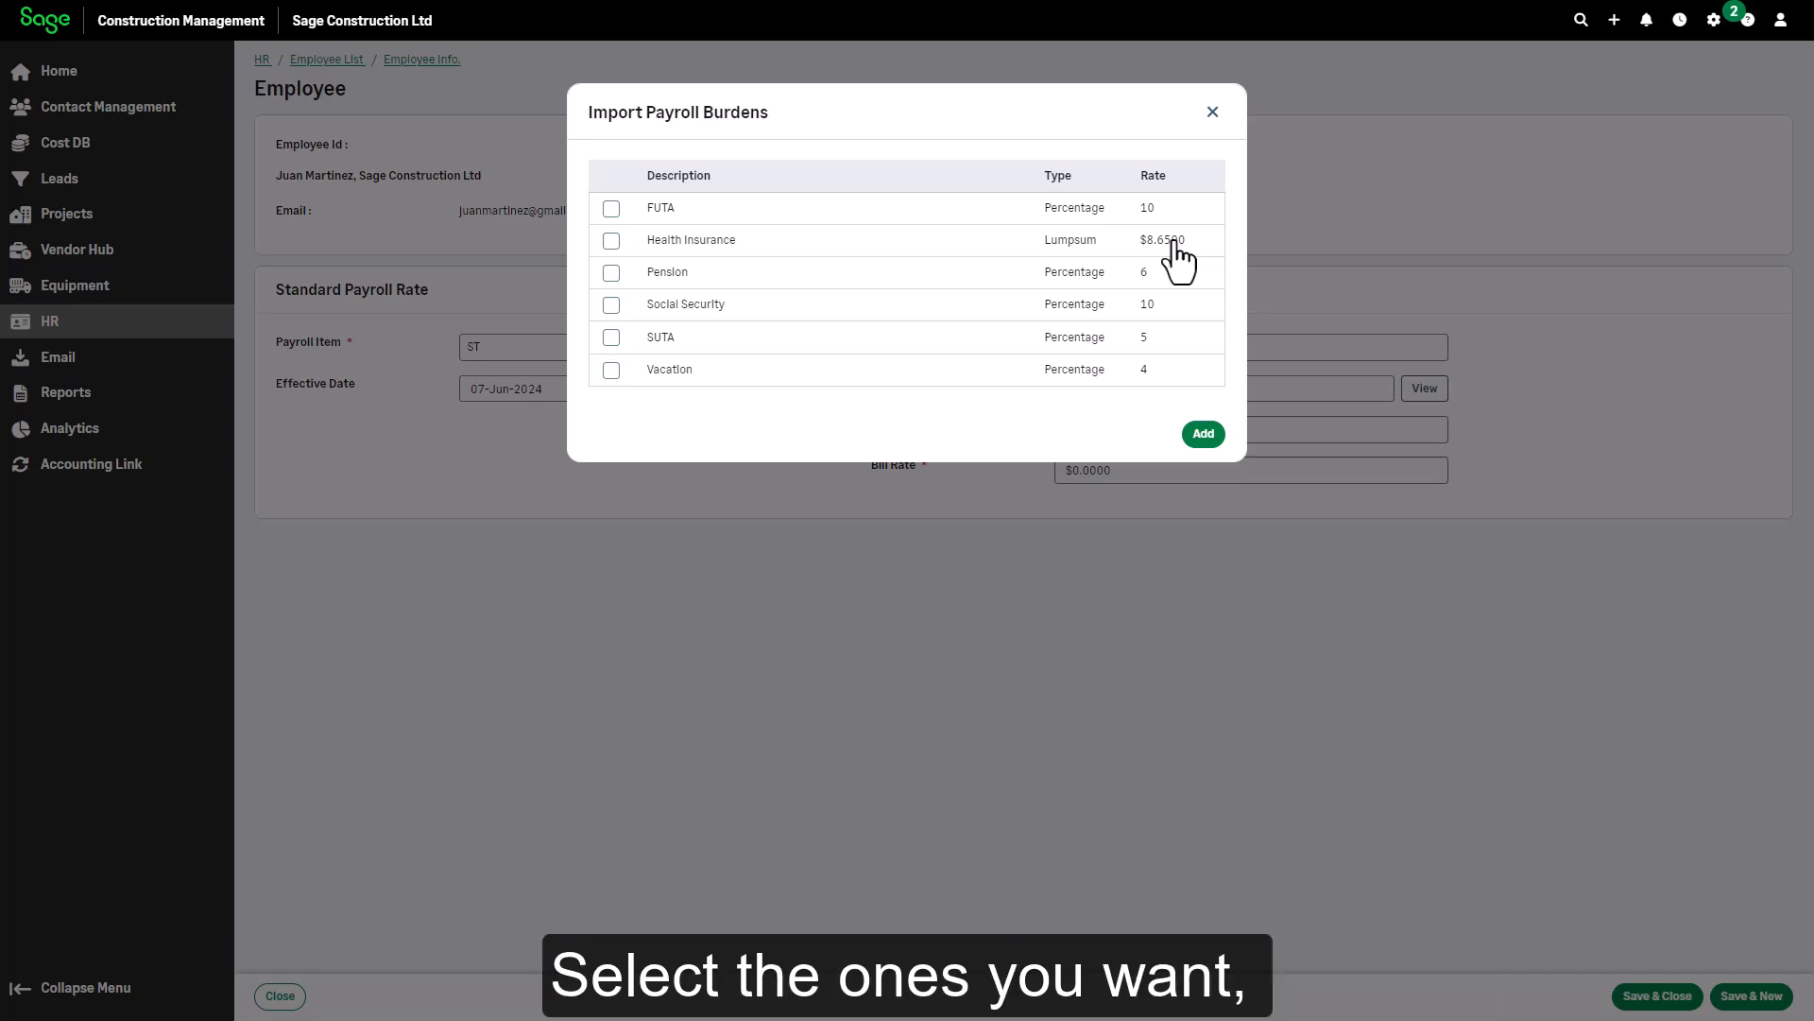
{"action": "left_click", "coordinate": [611, 208]}
{"action": "left_click", "coordinate": [611, 240]}
{"action": "left_click", "coordinate": [611, 272]}
{"action": "left_click", "coordinate": [611, 304]}
{"action": "left_click", "coordinate": [610, 341]}
{"action": "left_click", "coordinate": [612, 369]}
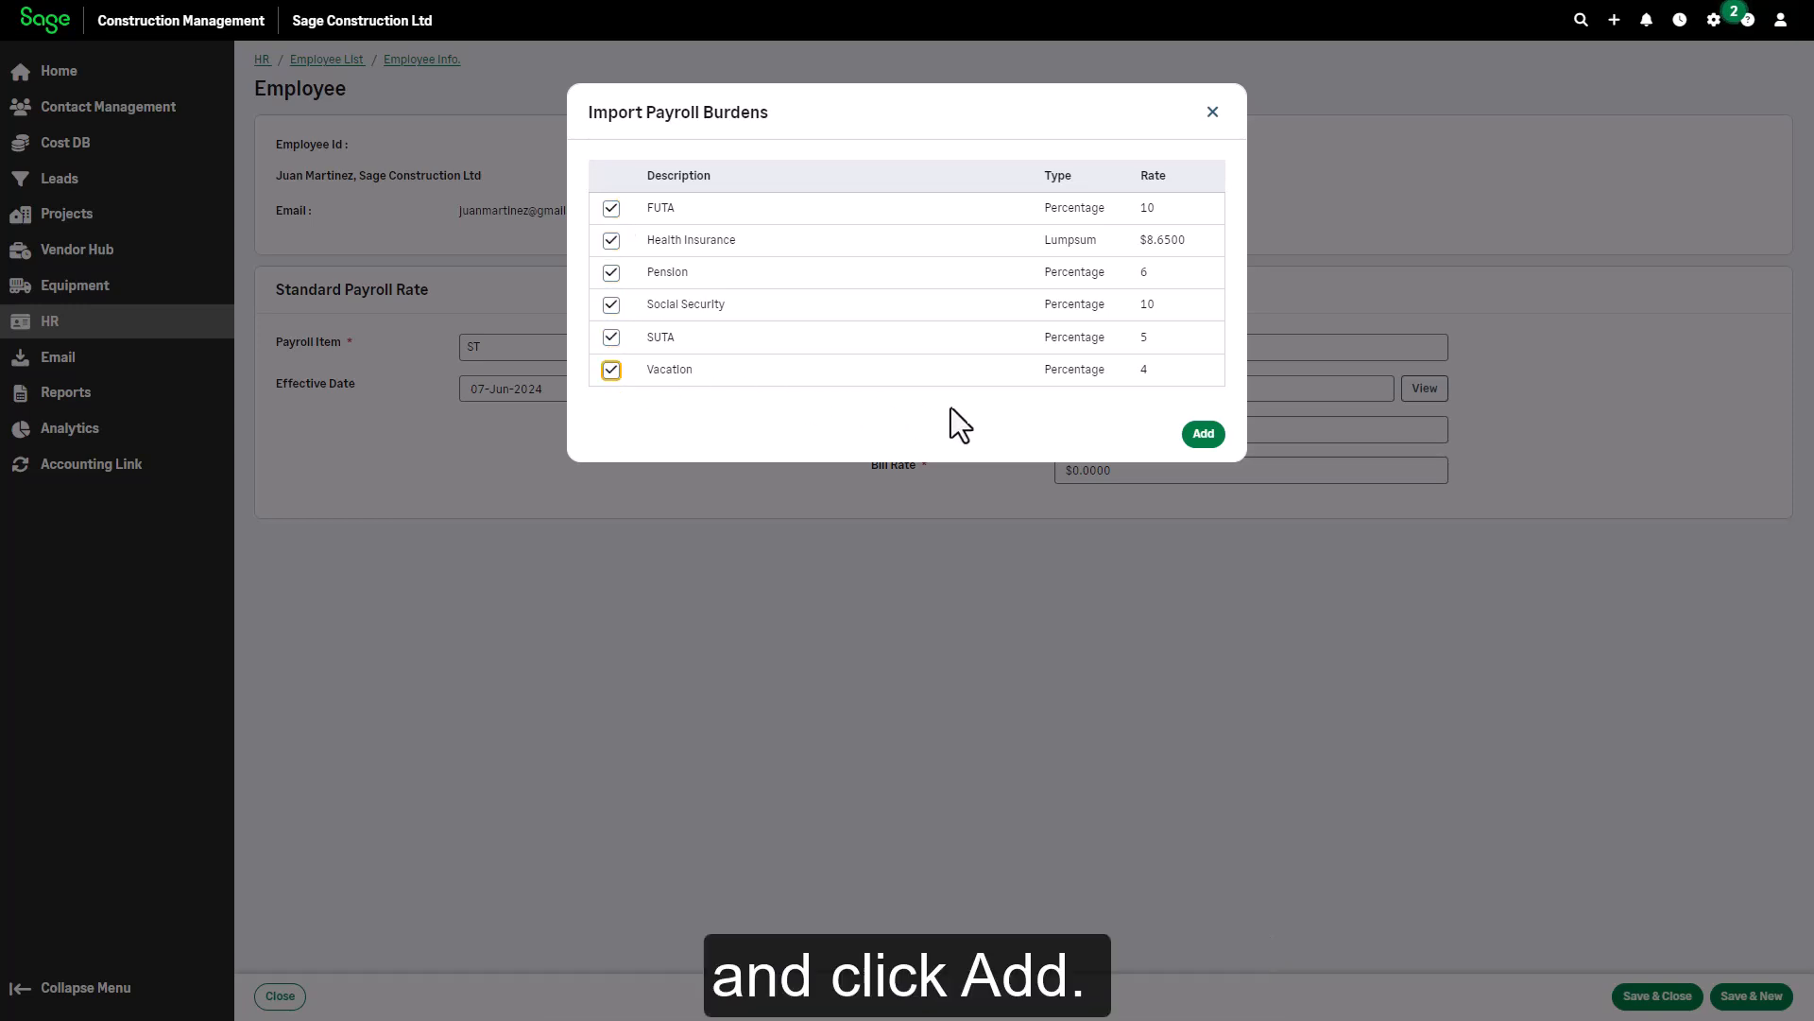
{"action": "left_click", "coordinate": [1216, 442]}
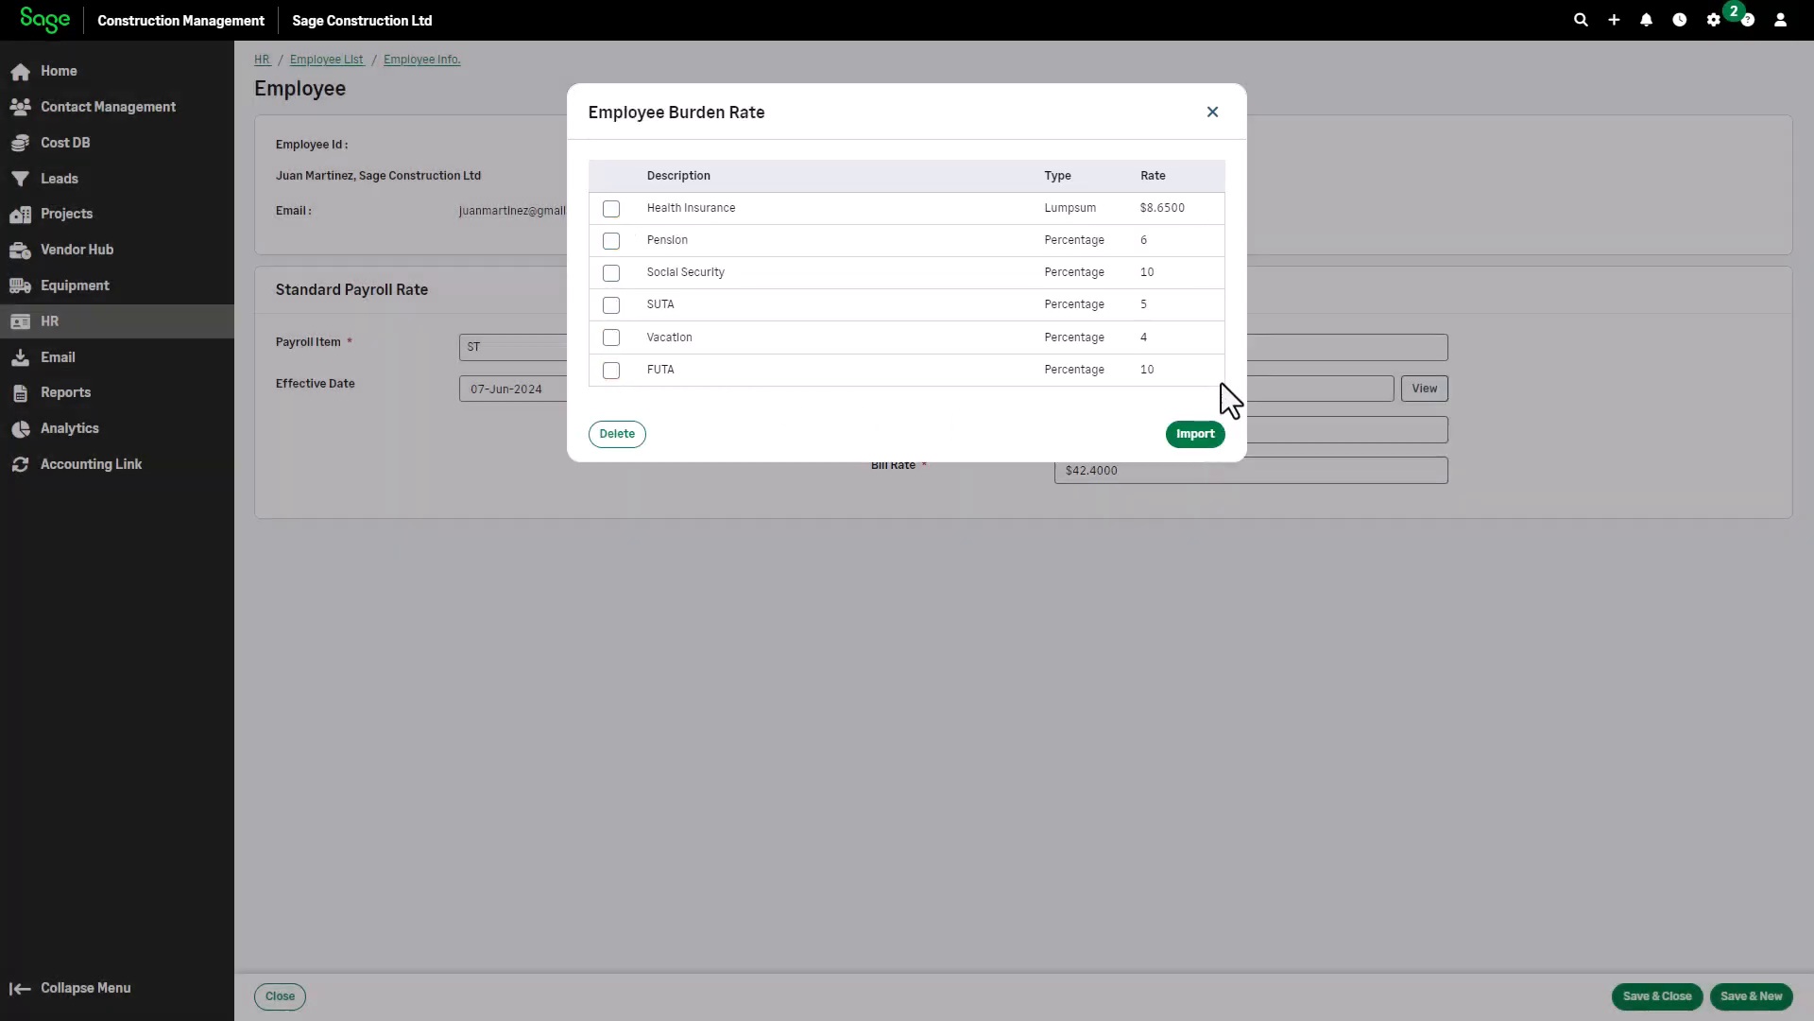
{"action": "left_click", "coordinate": [1213, 112]}
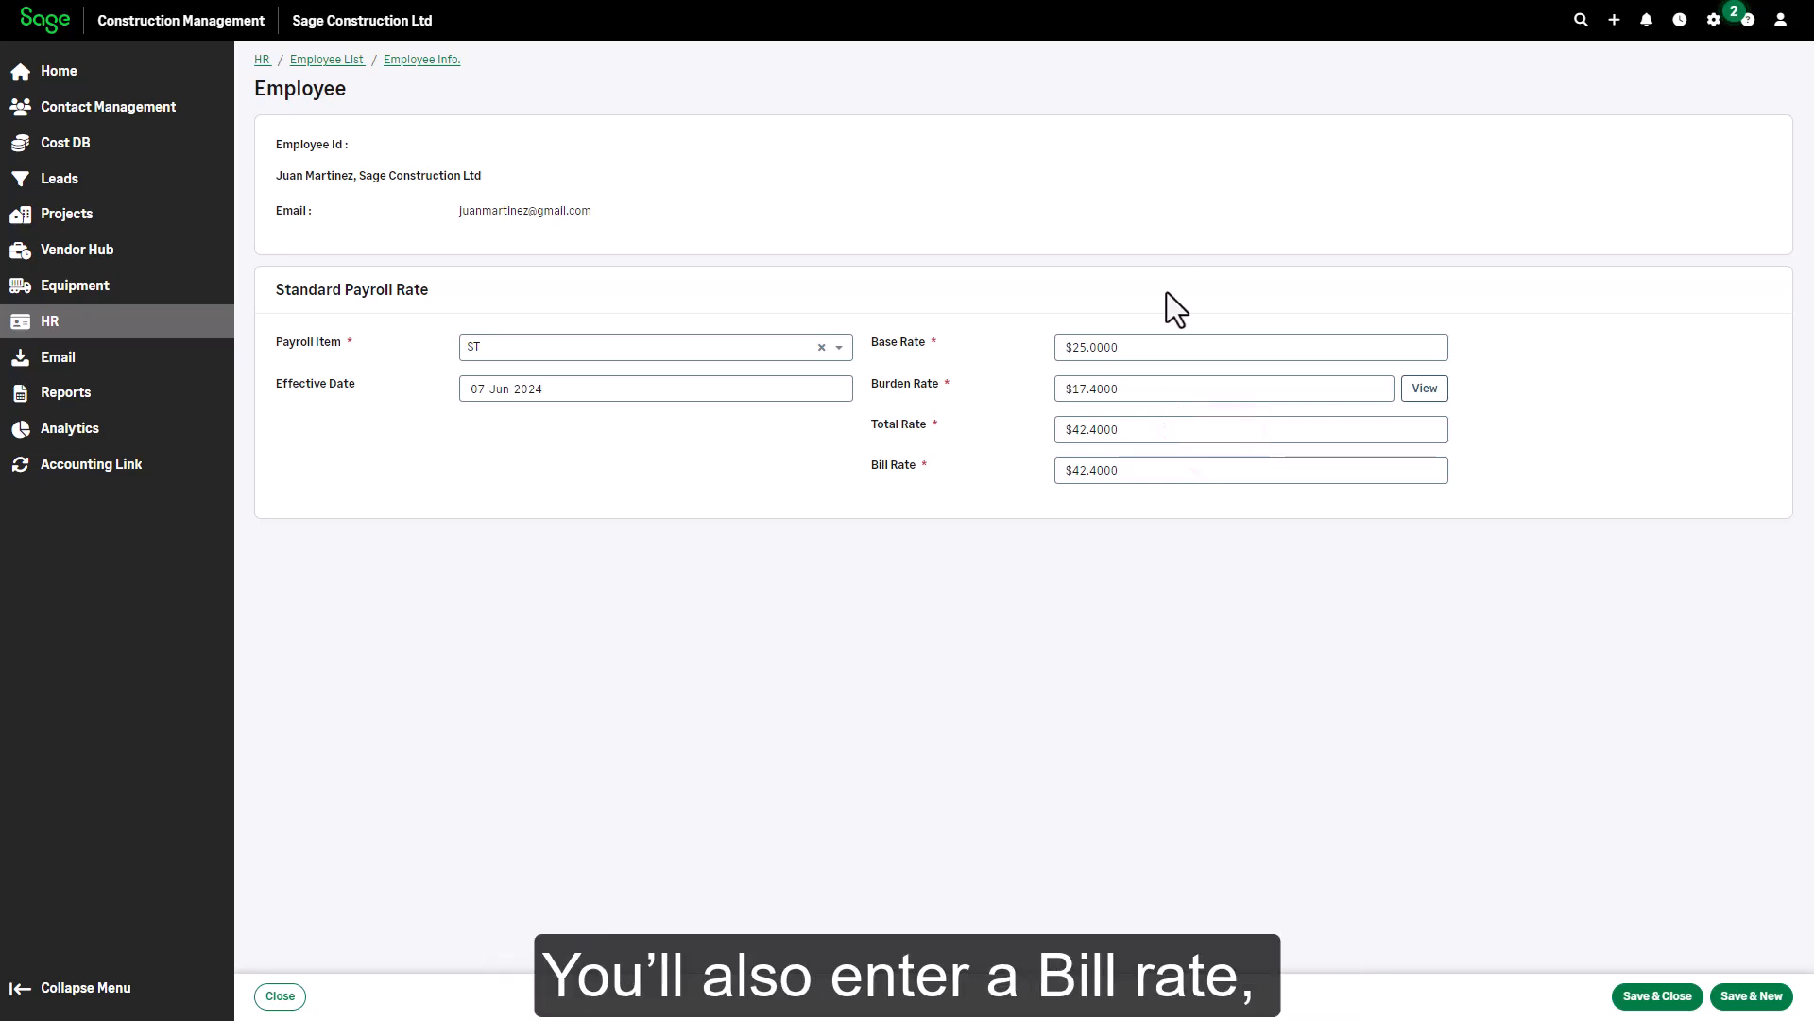
Change the bill rate from 42.4000 to $55
{"action": "left_click", "coordinate": [1138, 469]}
{"action": "type", "text": "55"}
{"action": "key", "text": "Tab"}
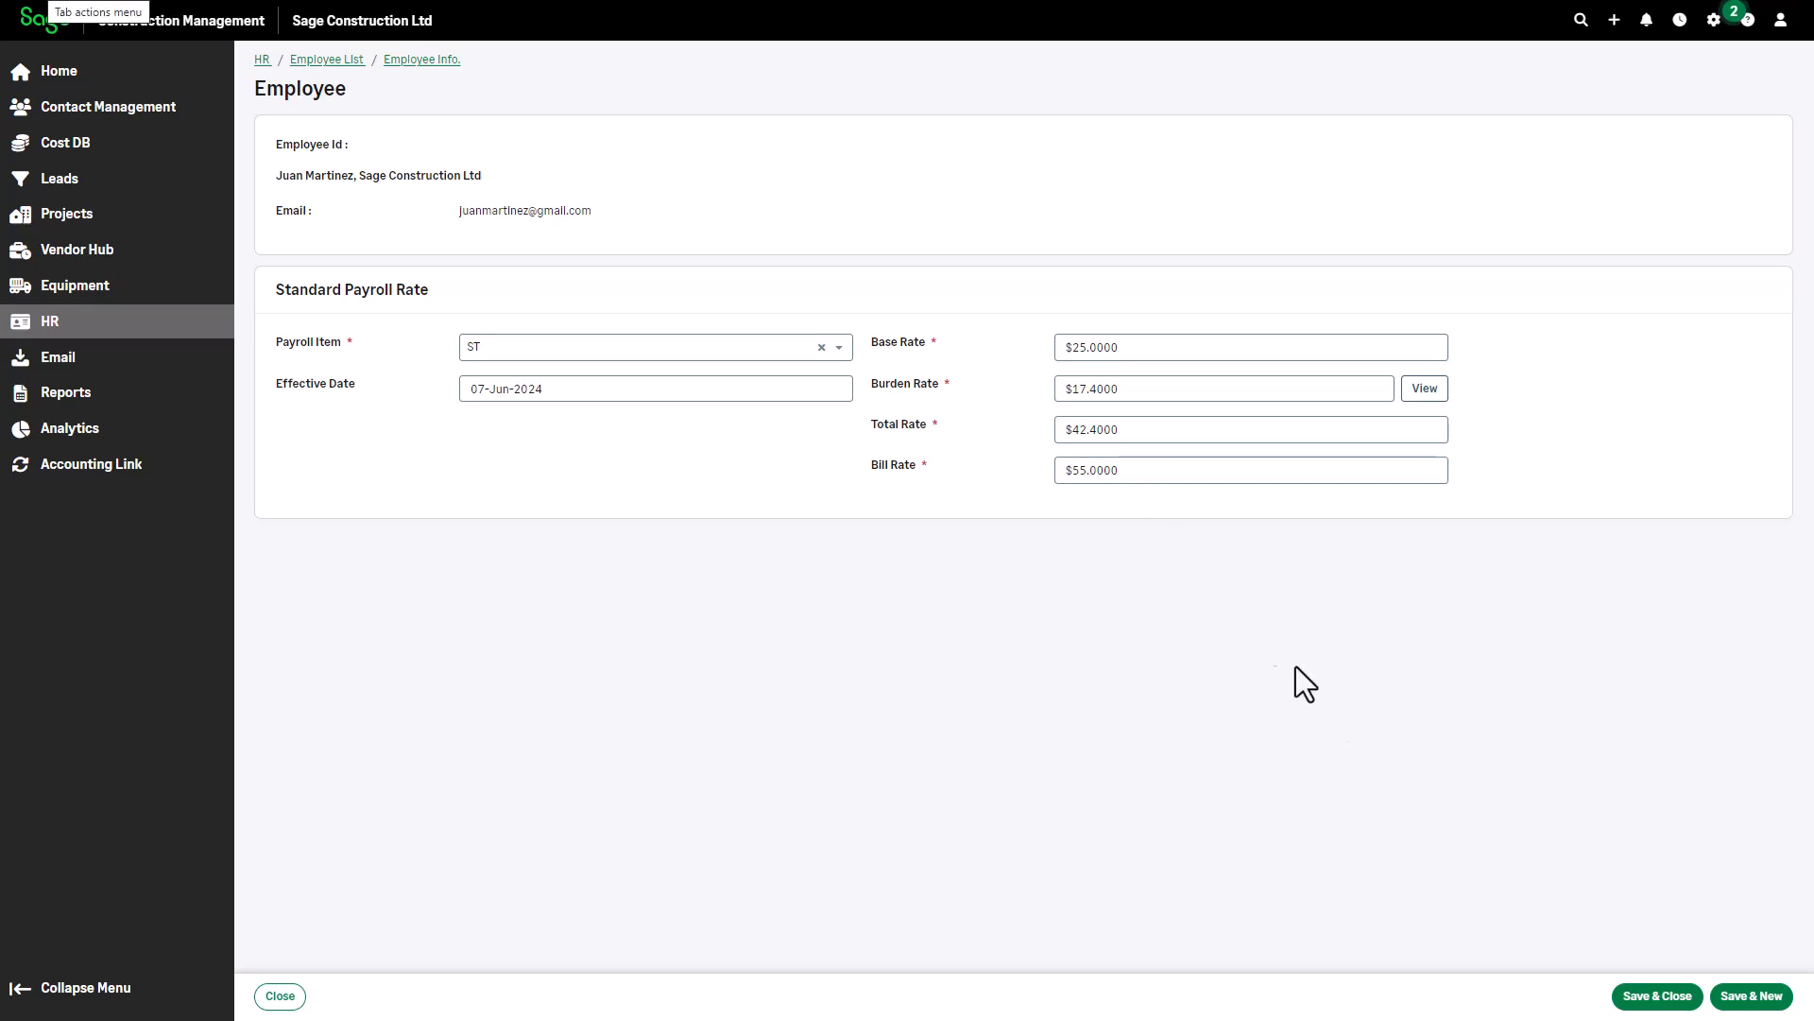
Save the payroll rate, return to the HR dashboard and glance at the payroll import options
{"action": "left_click", "coordinate": [1644, 997]}
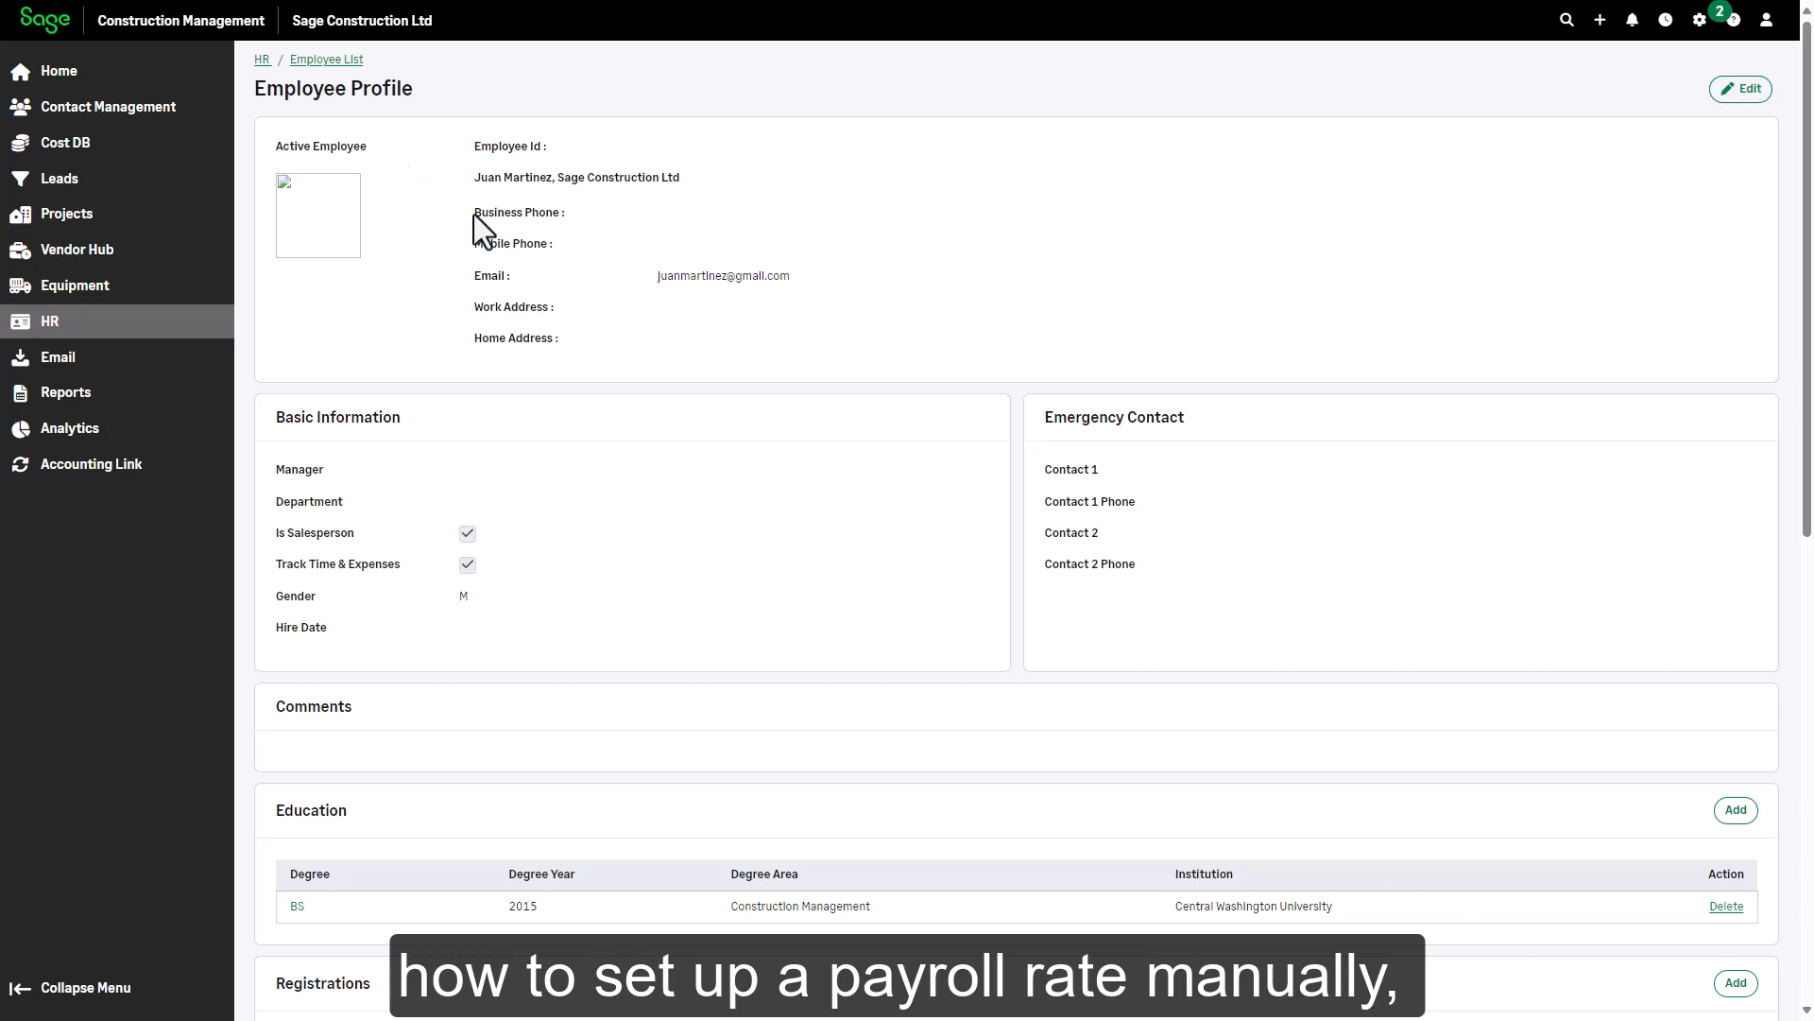
{"action": "left_click", "coordinate": [262, 60]}
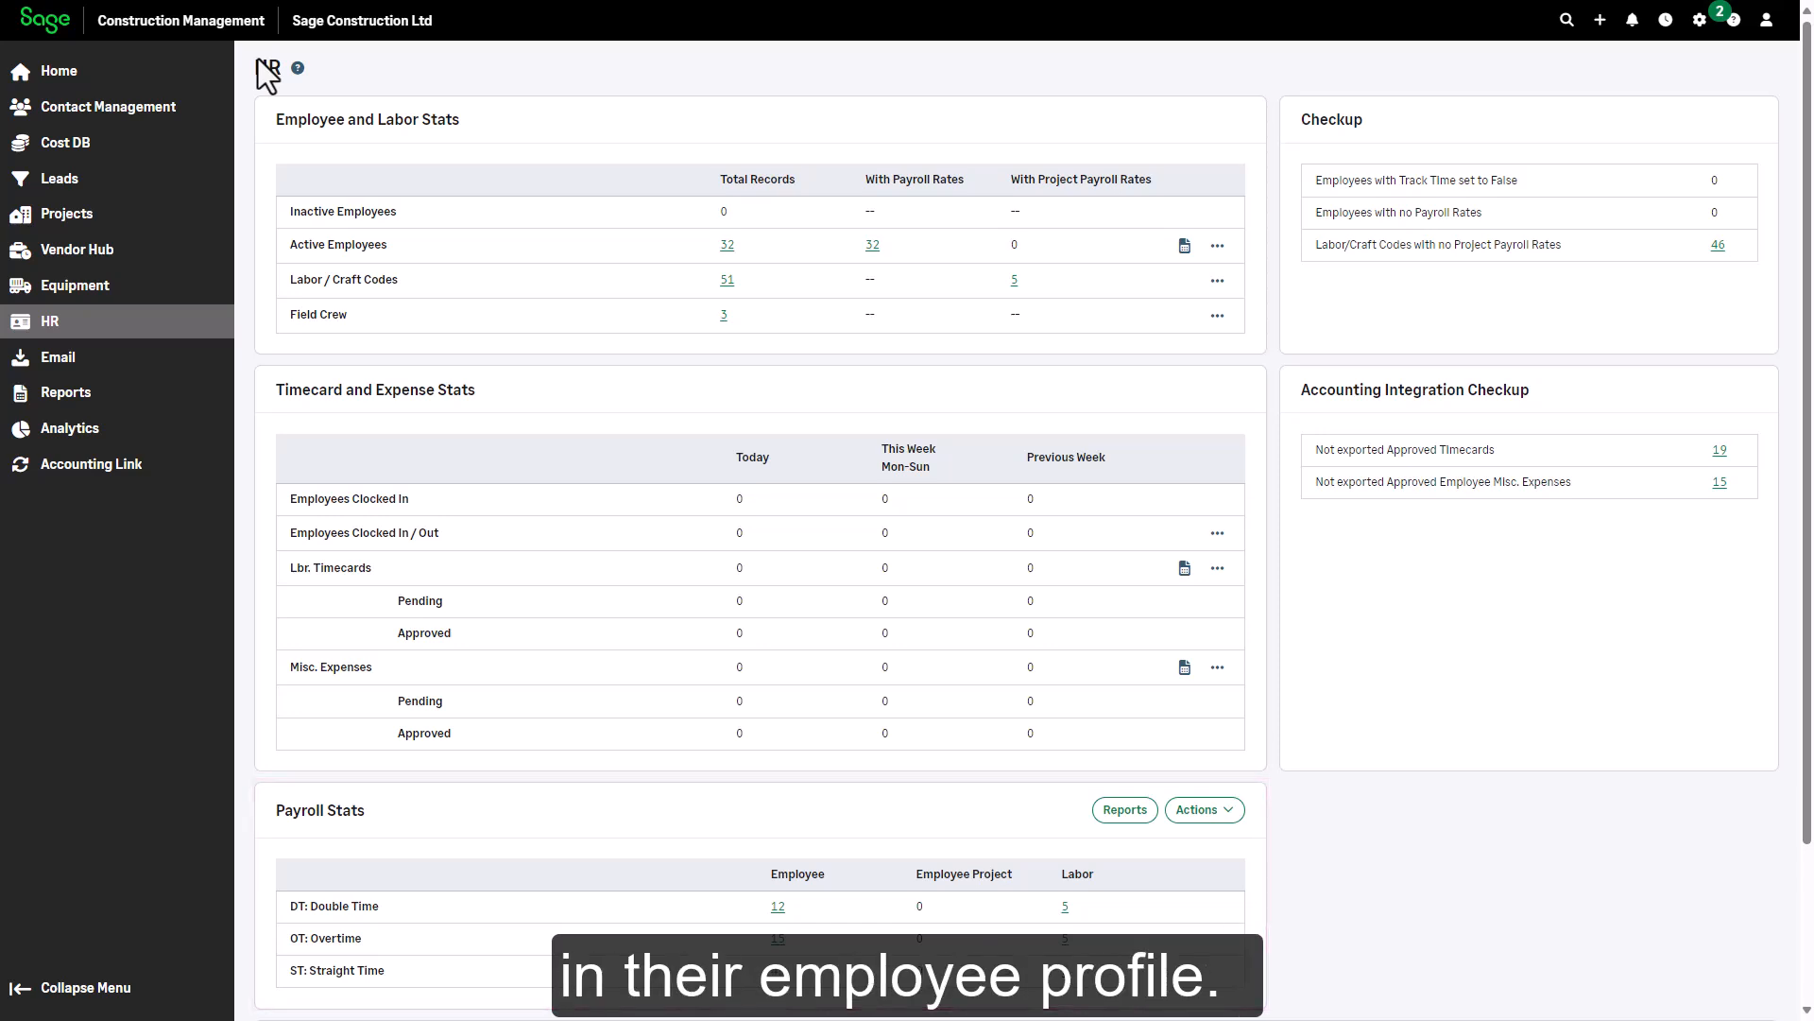
{"action": "left_click", "coordinate": [1229, 812]}
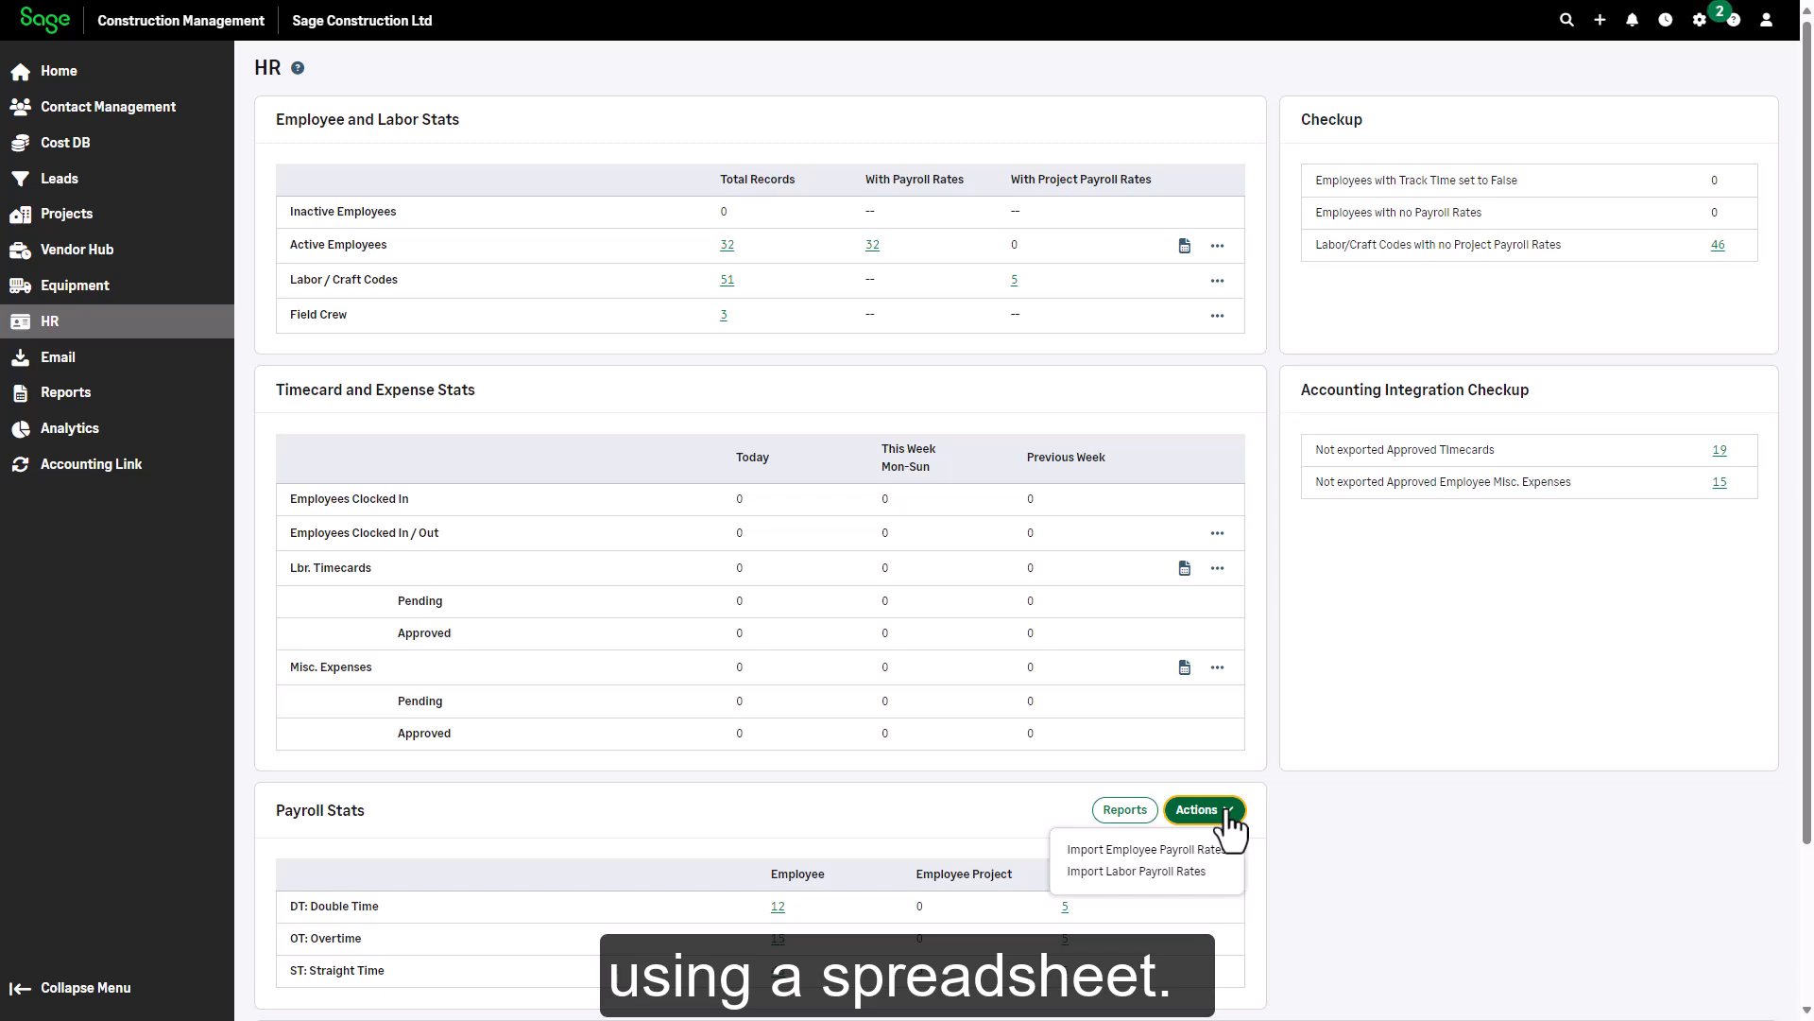
{"action": "left_click", "coordinate": [1308, 822]}
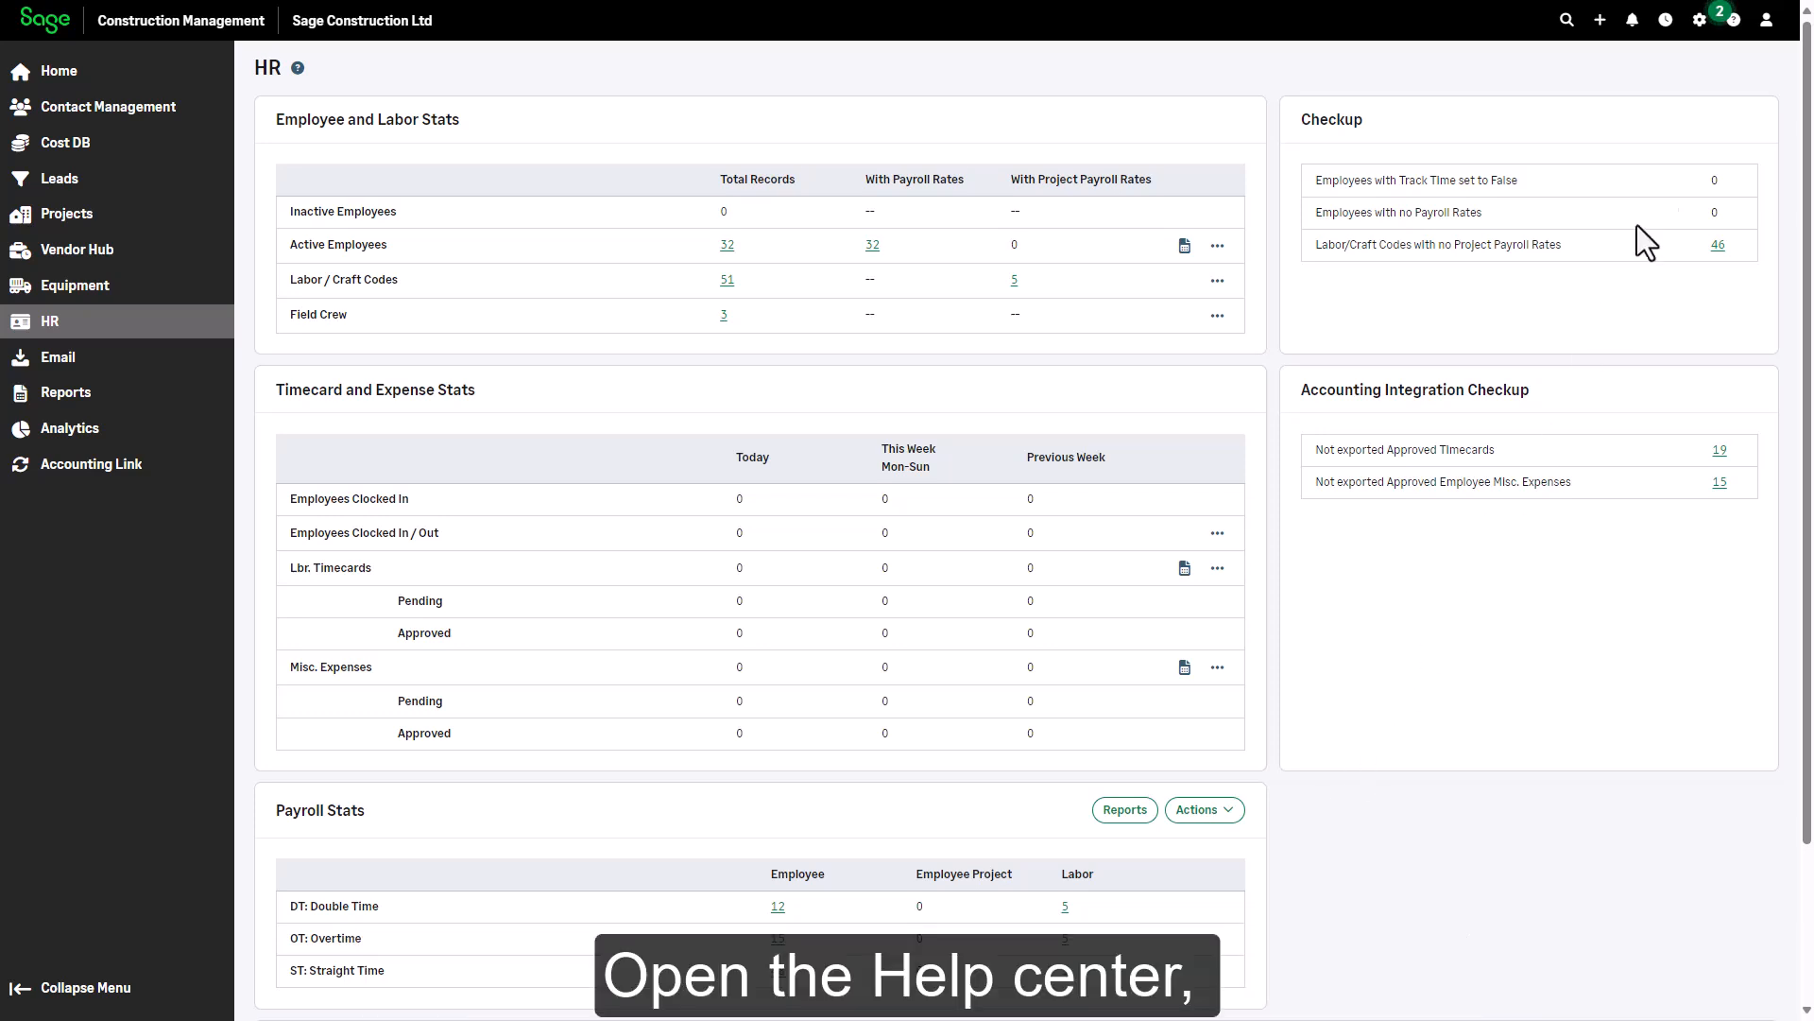
Open the Help Center topic 'Importing Employee Payroll Rates From Microsoft Excel' under Getting Started
{"action": "left_click", "coordinate": [1735, 21]}
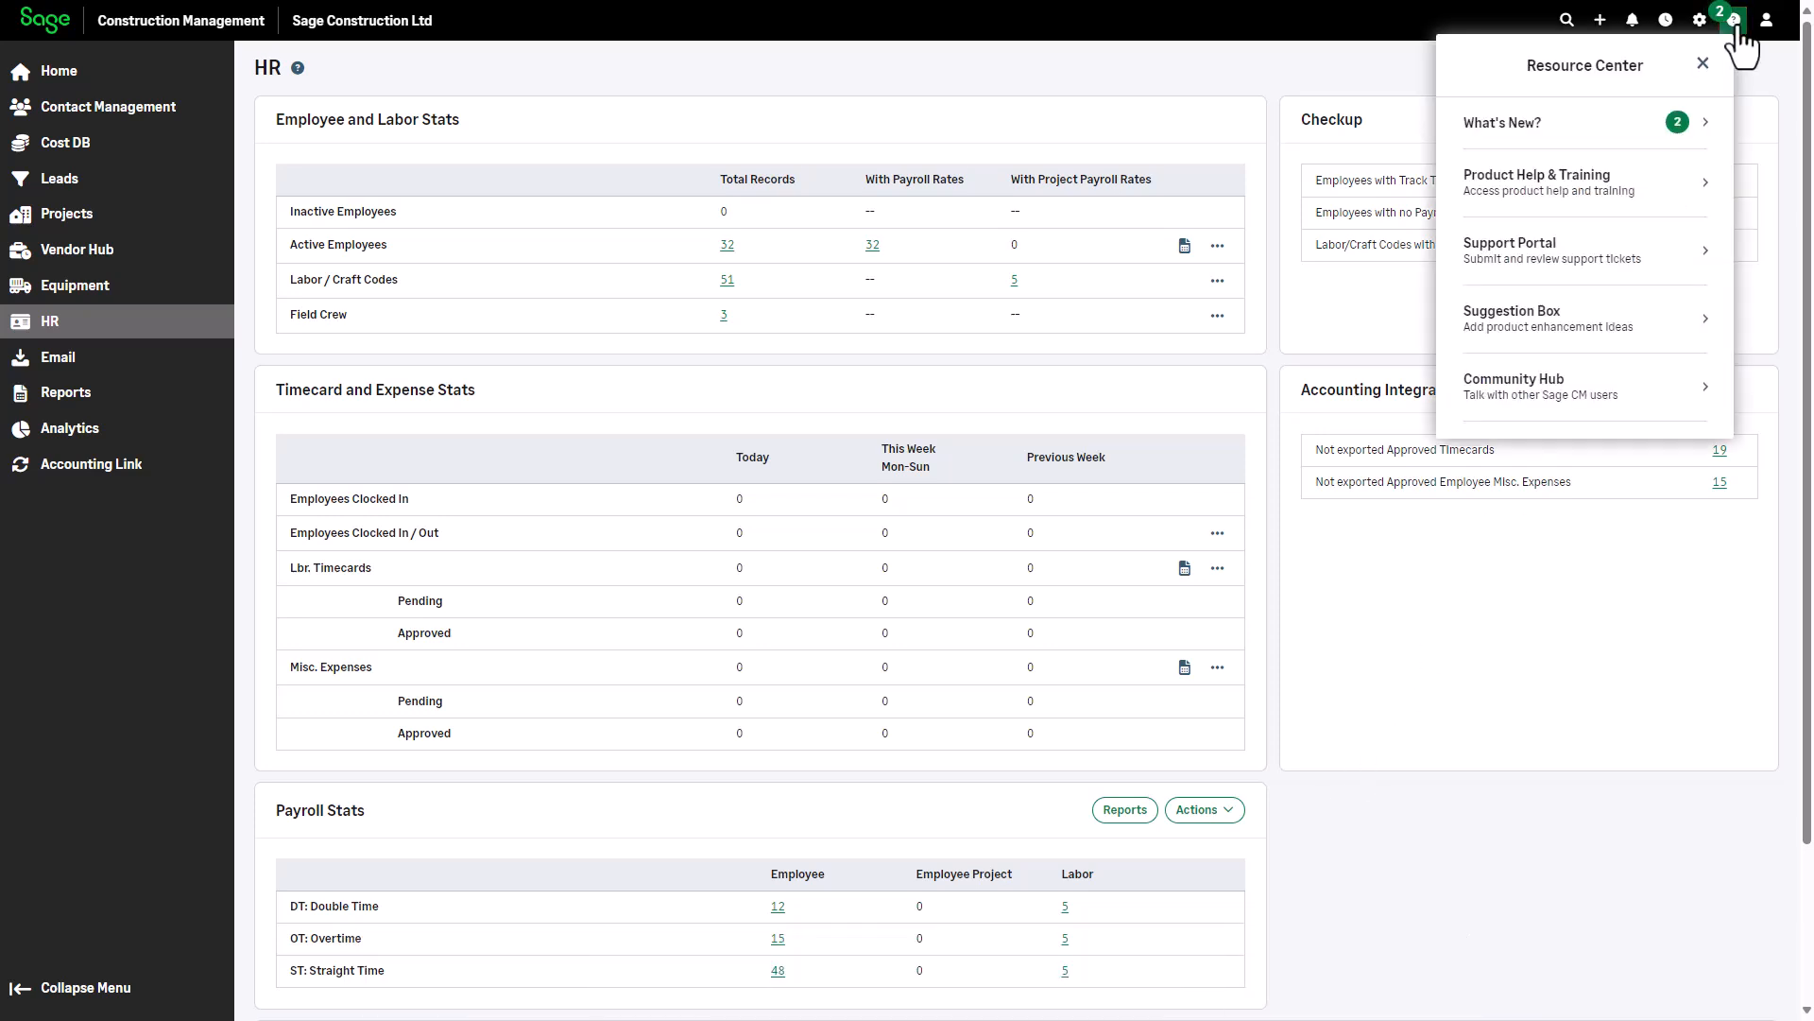
{"action": "left_click", "coordinate": [1537, 196]}
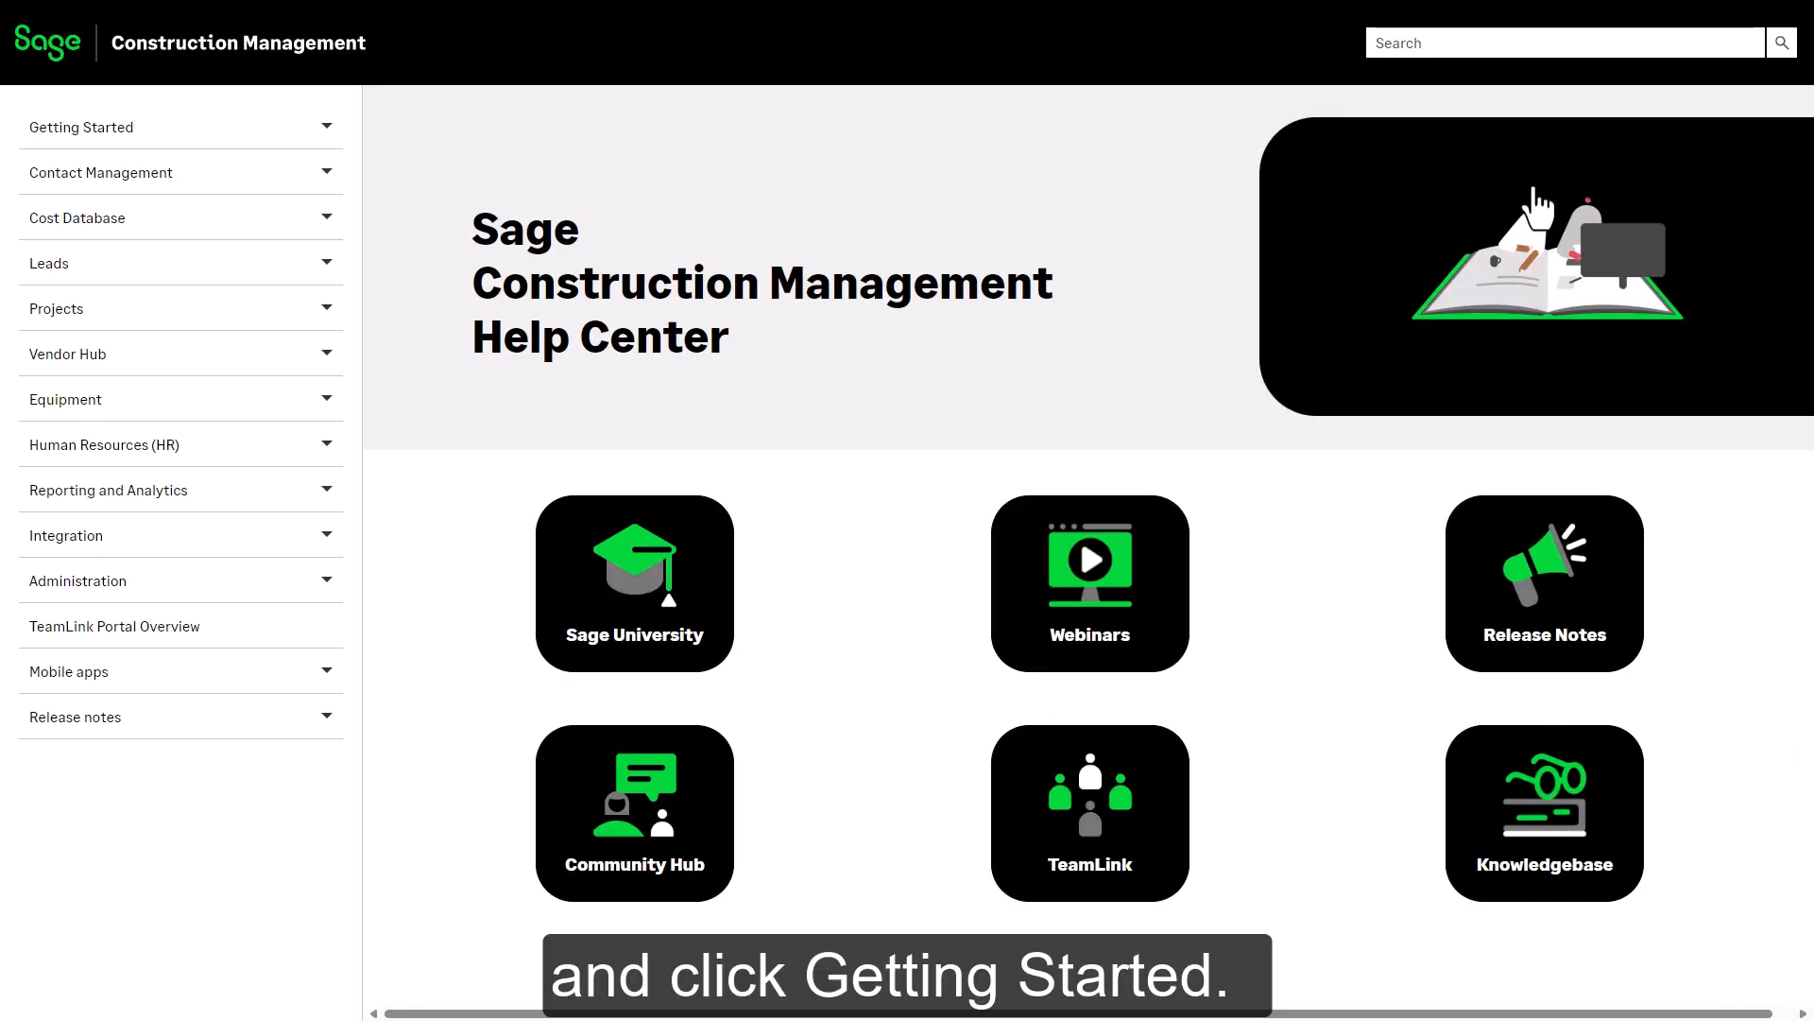
{"action": "left_click", "coordinate": [326, 132]}
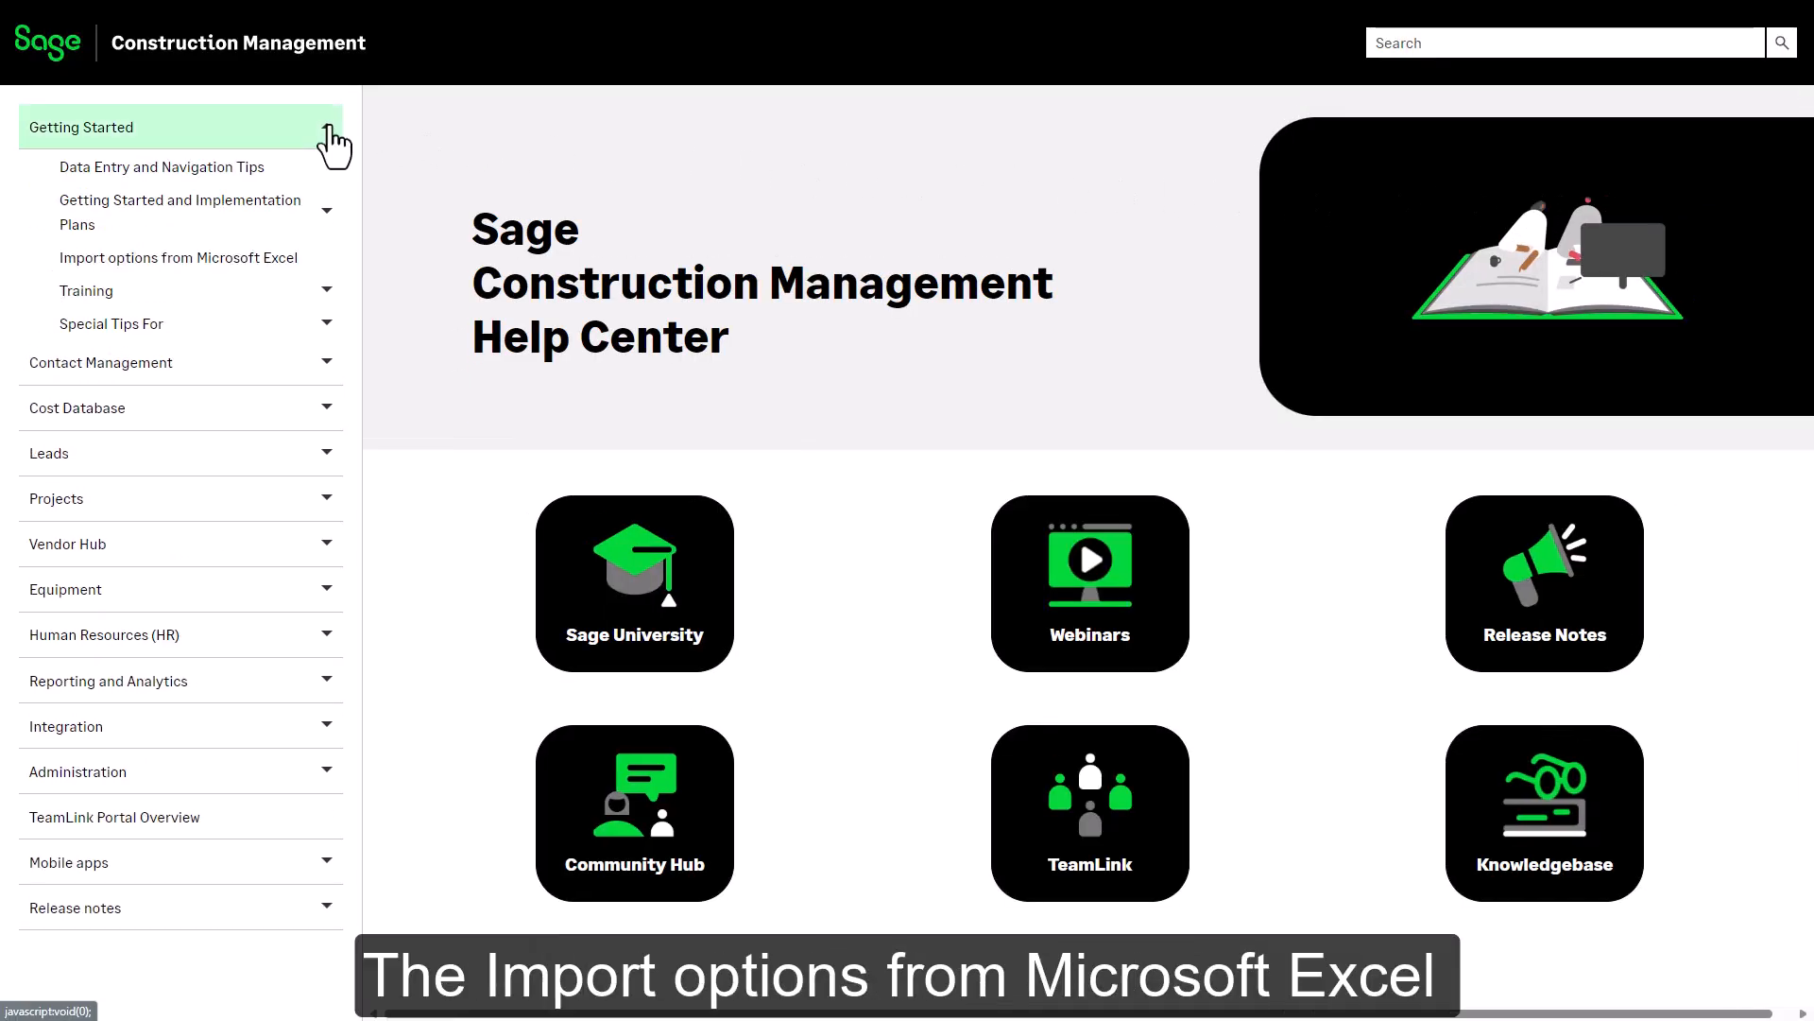
{"action": "left_click", "coordinate": [203, 259]}
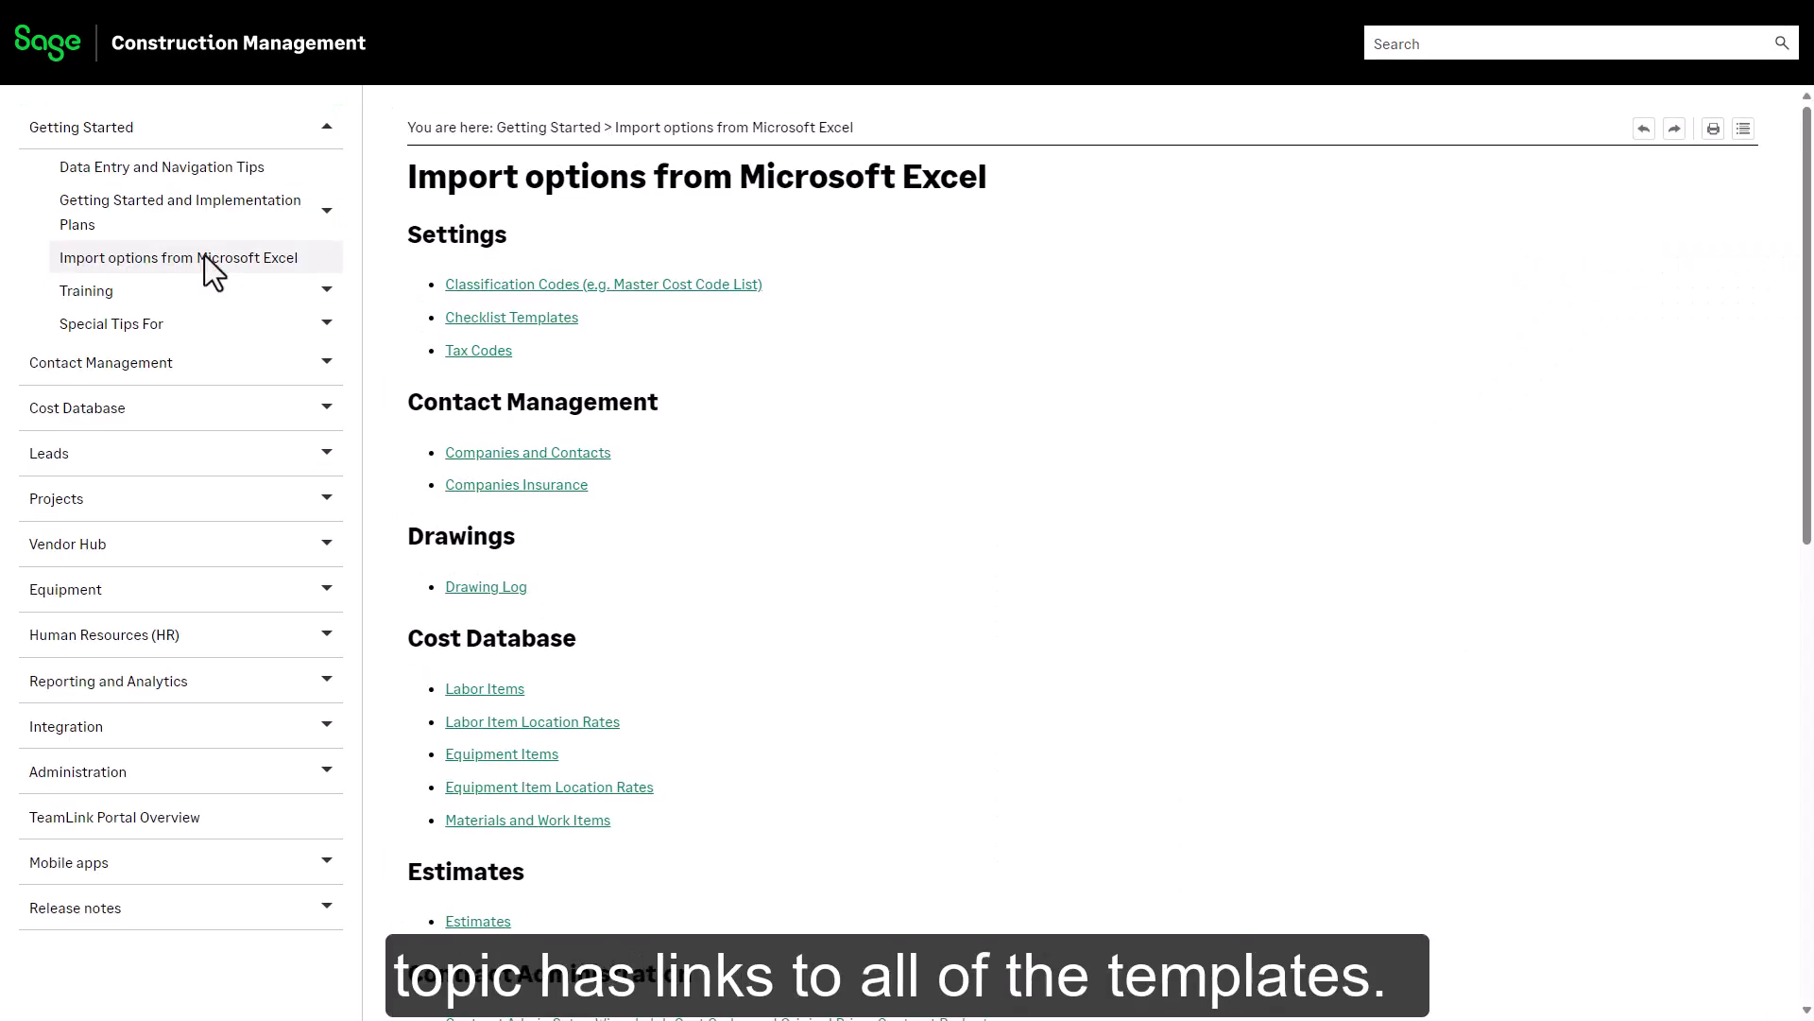
{"action": "left_click", "coordinate": [1808, 908]}
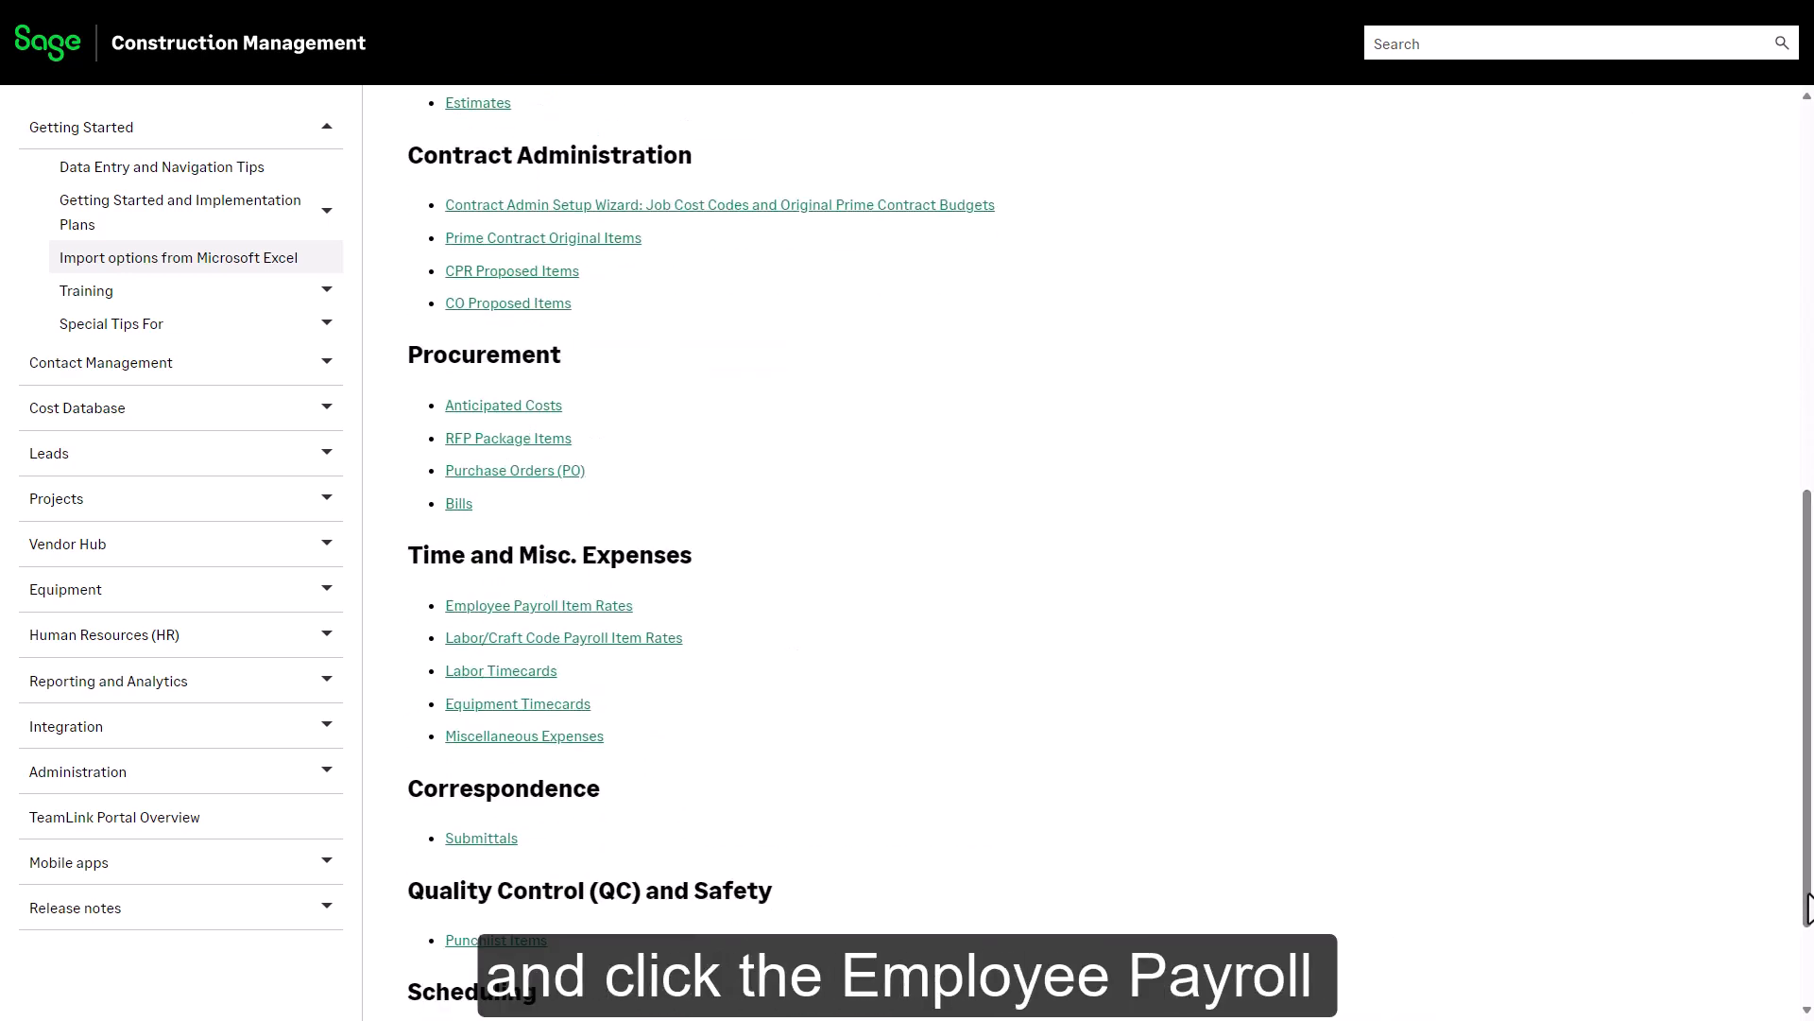
{"action": "left_click", "coordinate": [587, 605]}
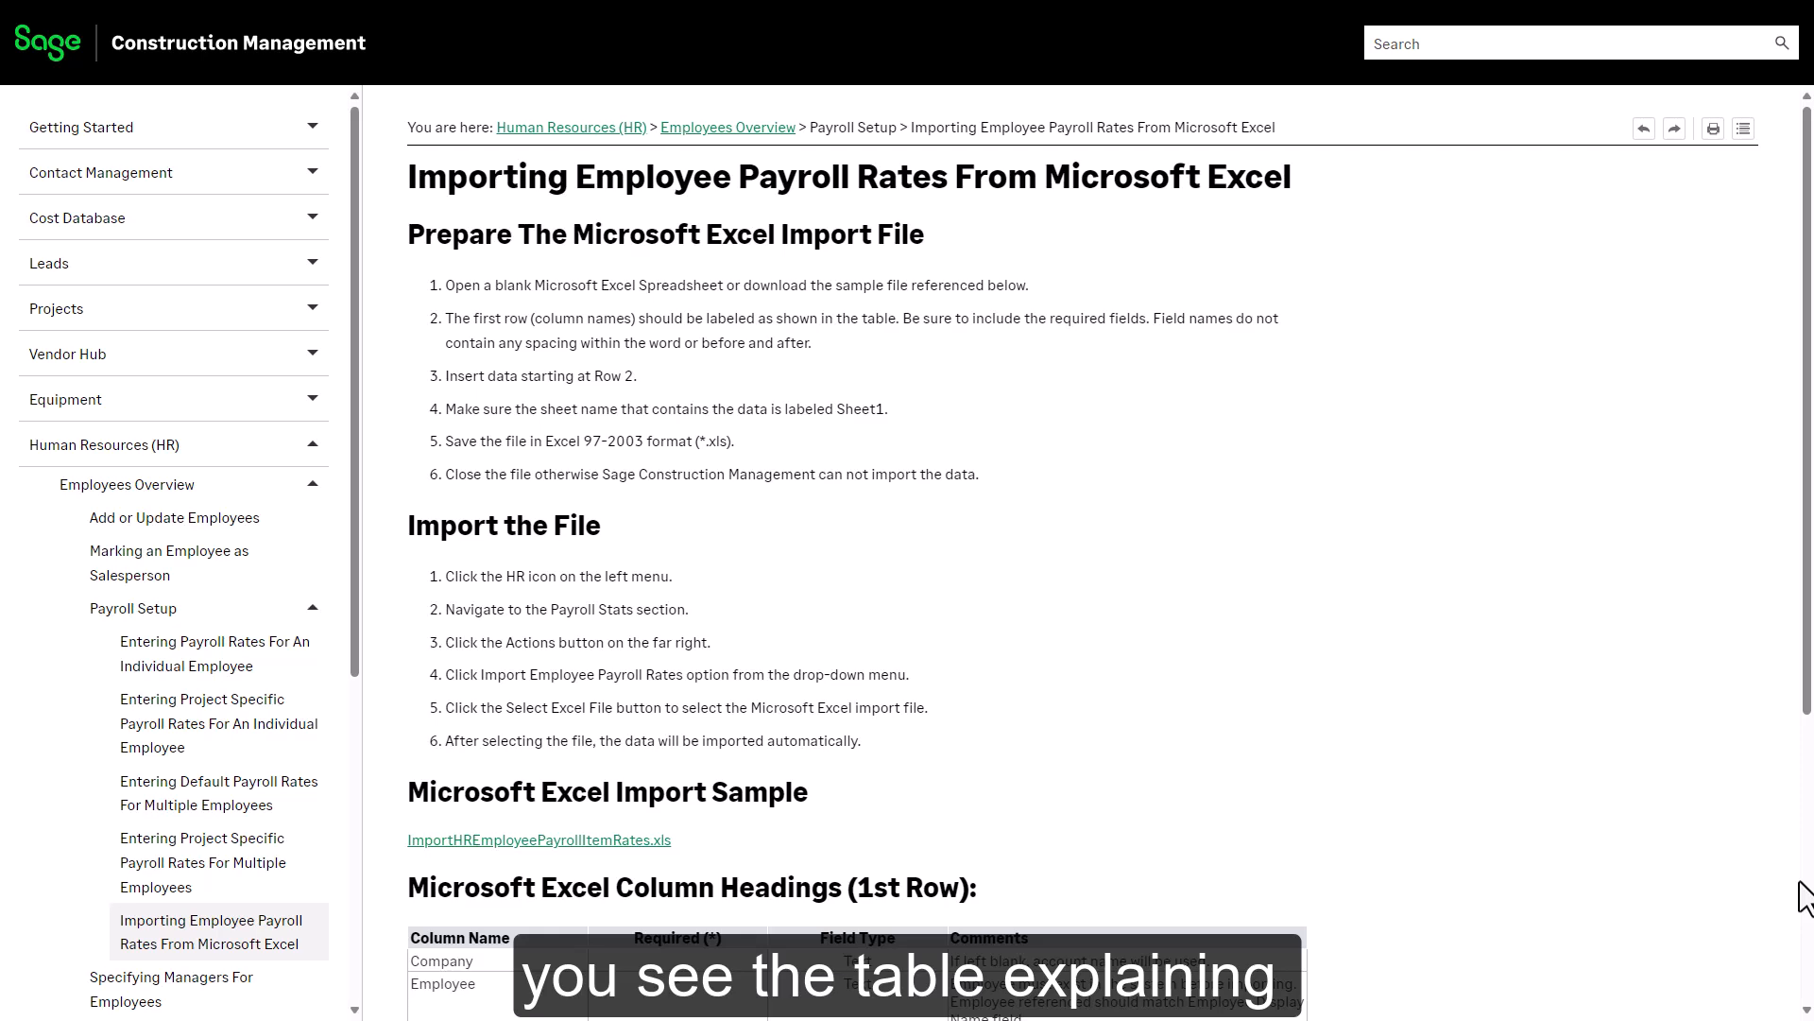
Open the sample ImportHREmployeePayrollItemRates.xls file linked near the column headings table
{"action": "scroll", "coordinate": [1805, 897], "scroll_direction": "down", "scroll_amount": 5}
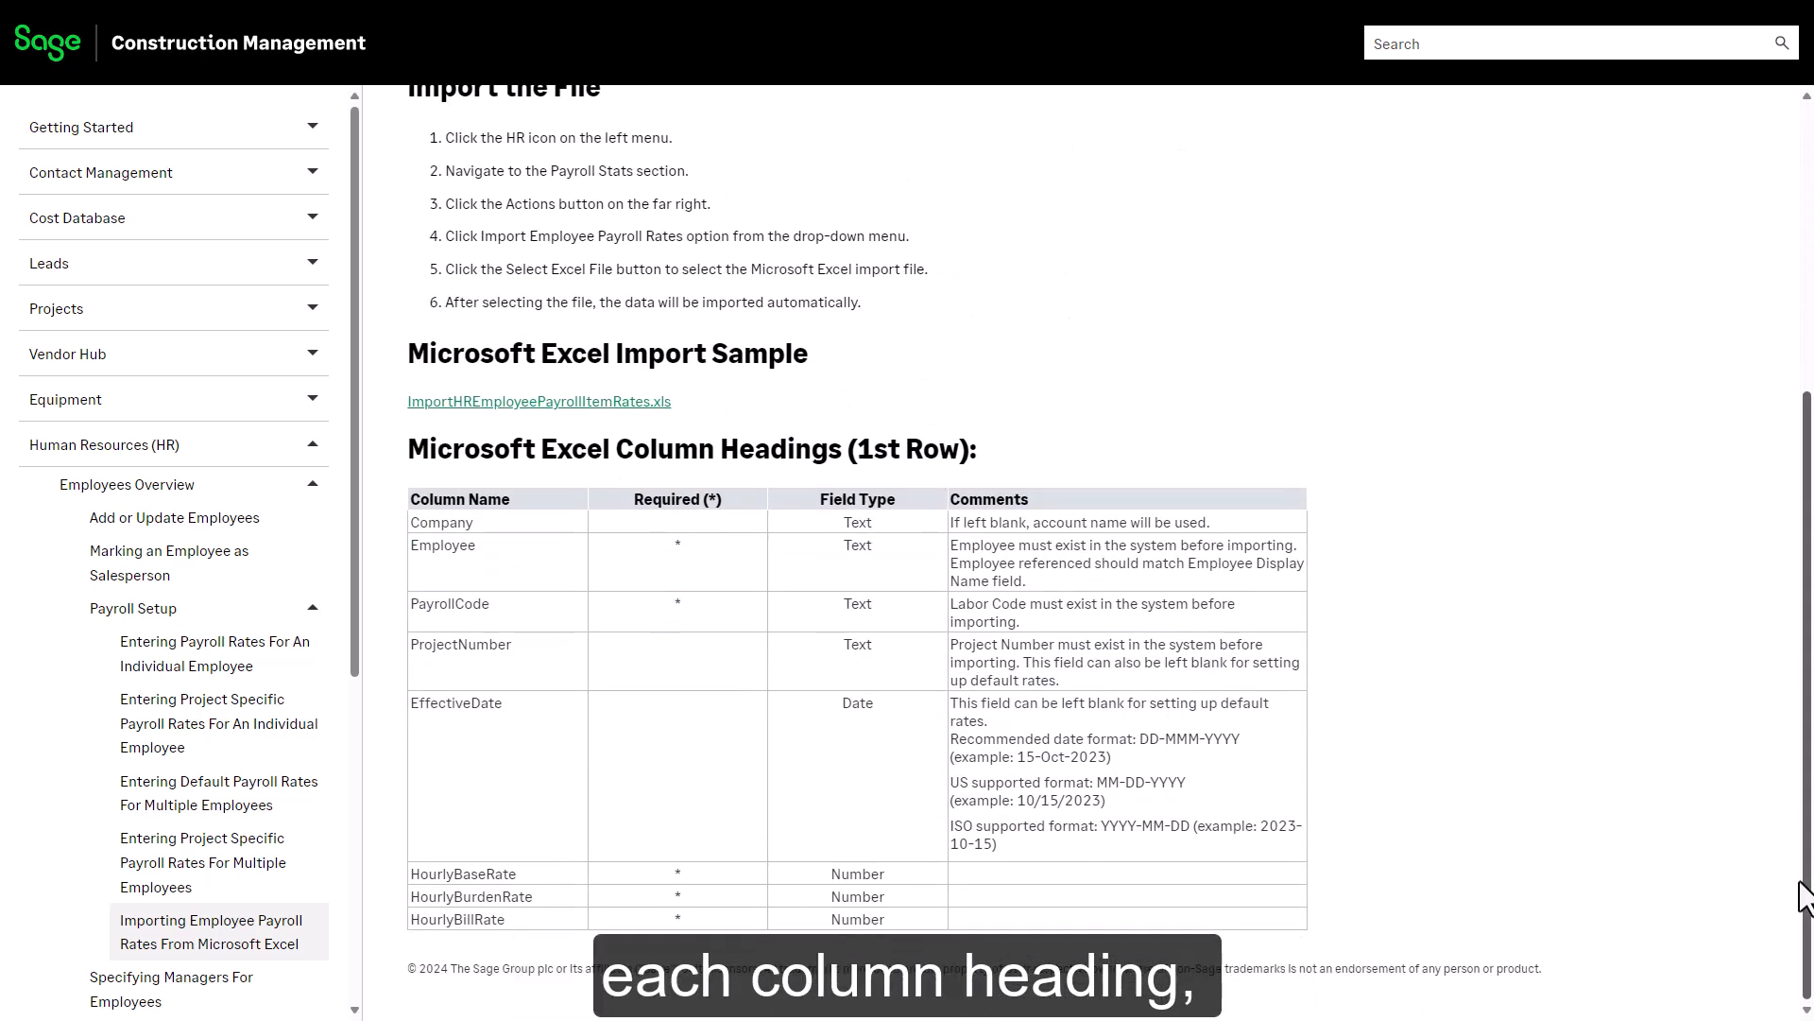
{"action": "left_click", "coordinate": [579, 404]}
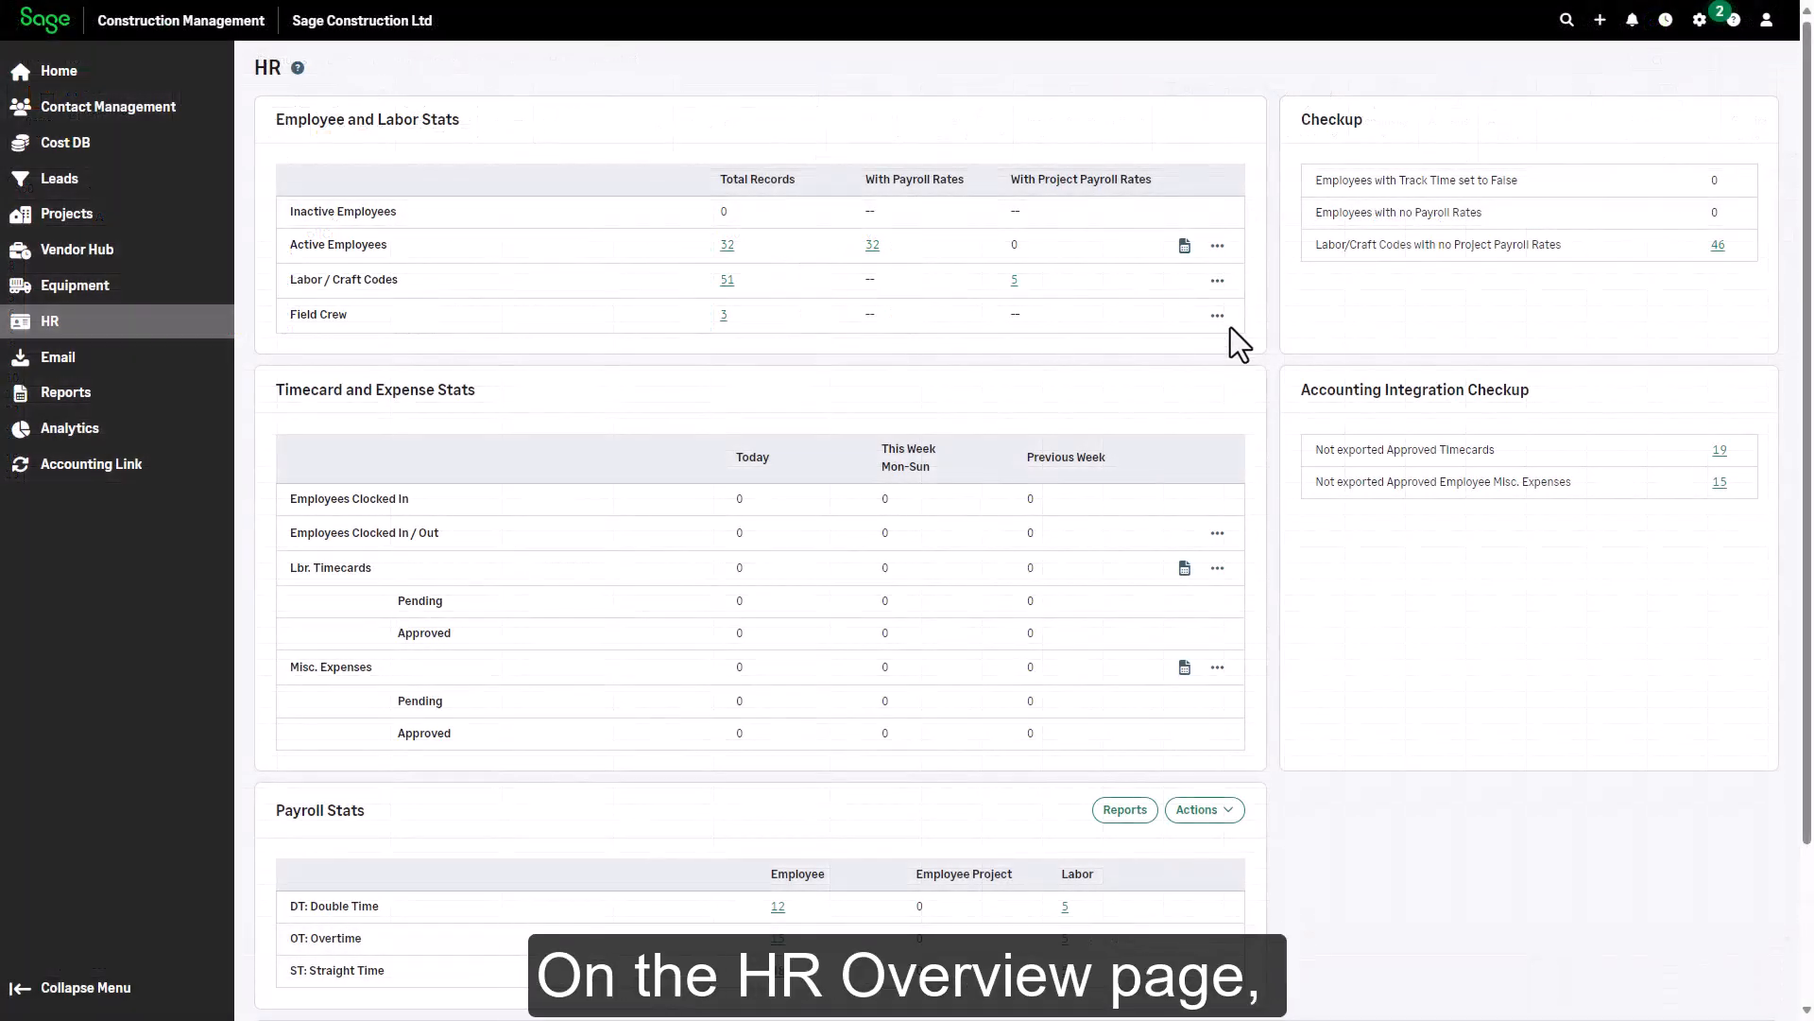
Import the 08-02 ImportHREmployeePayrollItemRates.xls file through Import Employee Payroll Rates
{"action": "left_click", "coordinate": [1219, 246]}
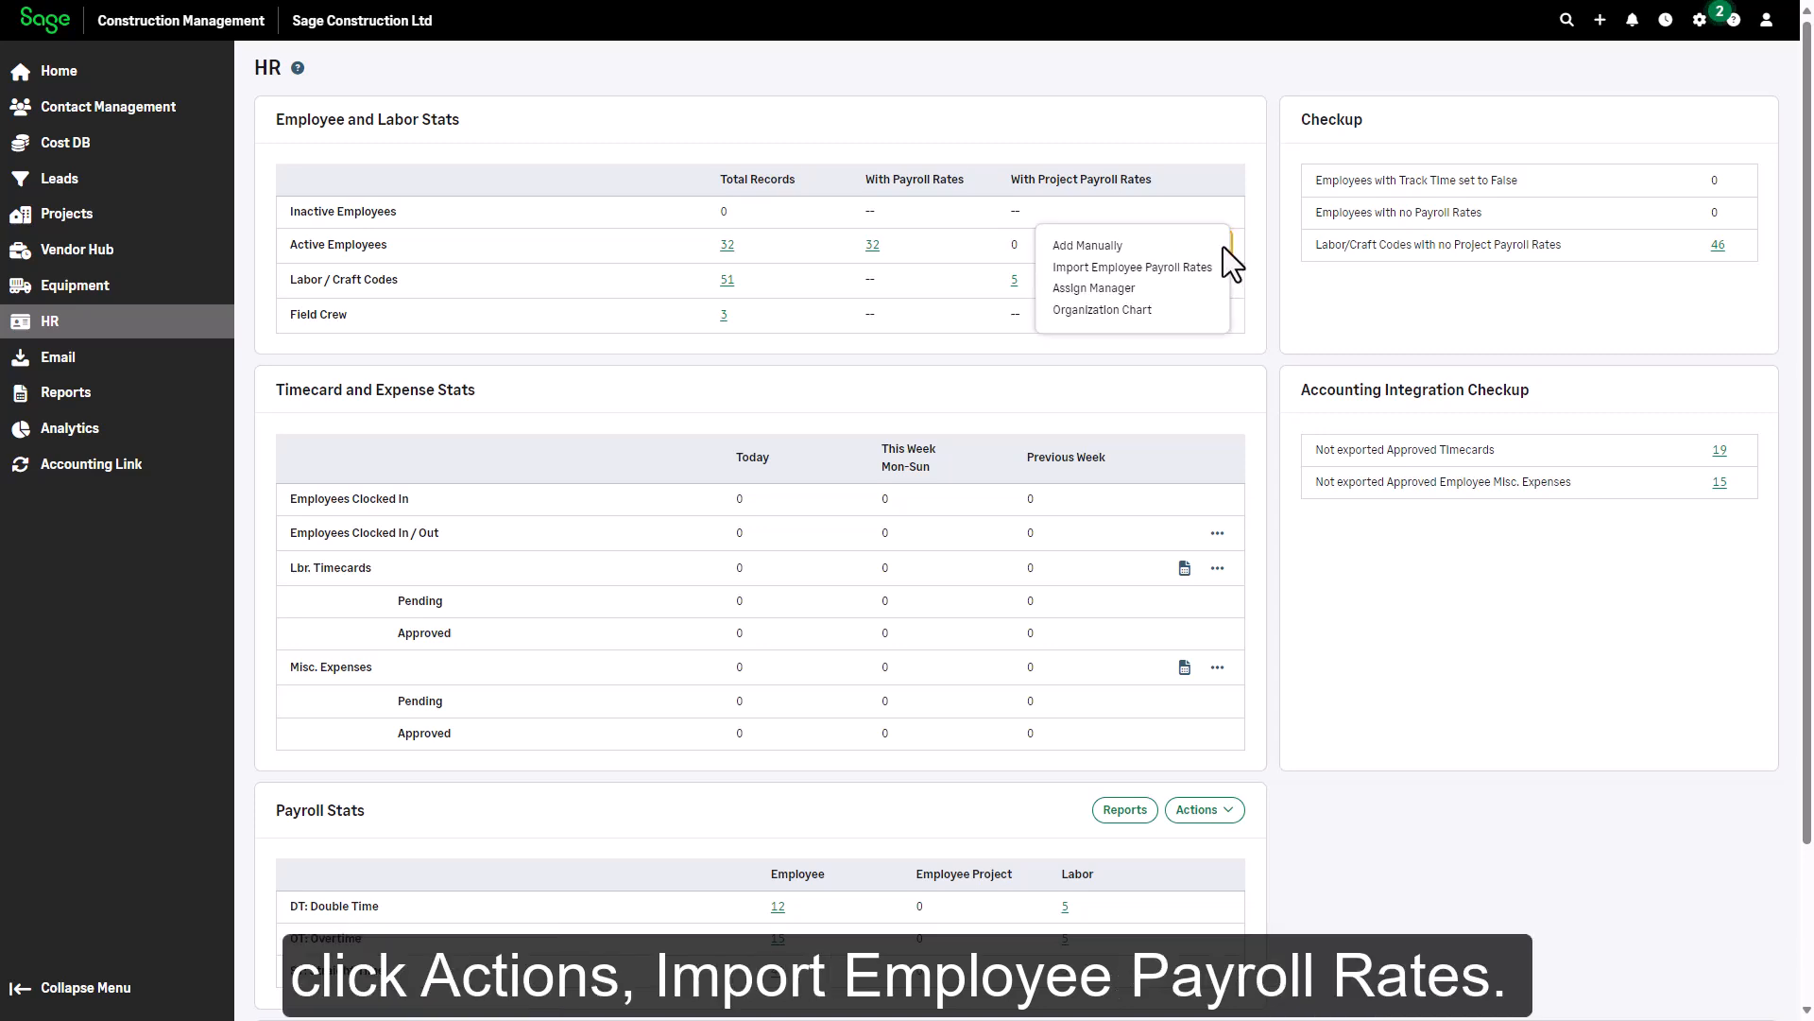
{"action": "left_click", "coordinate": [1202, 270]}
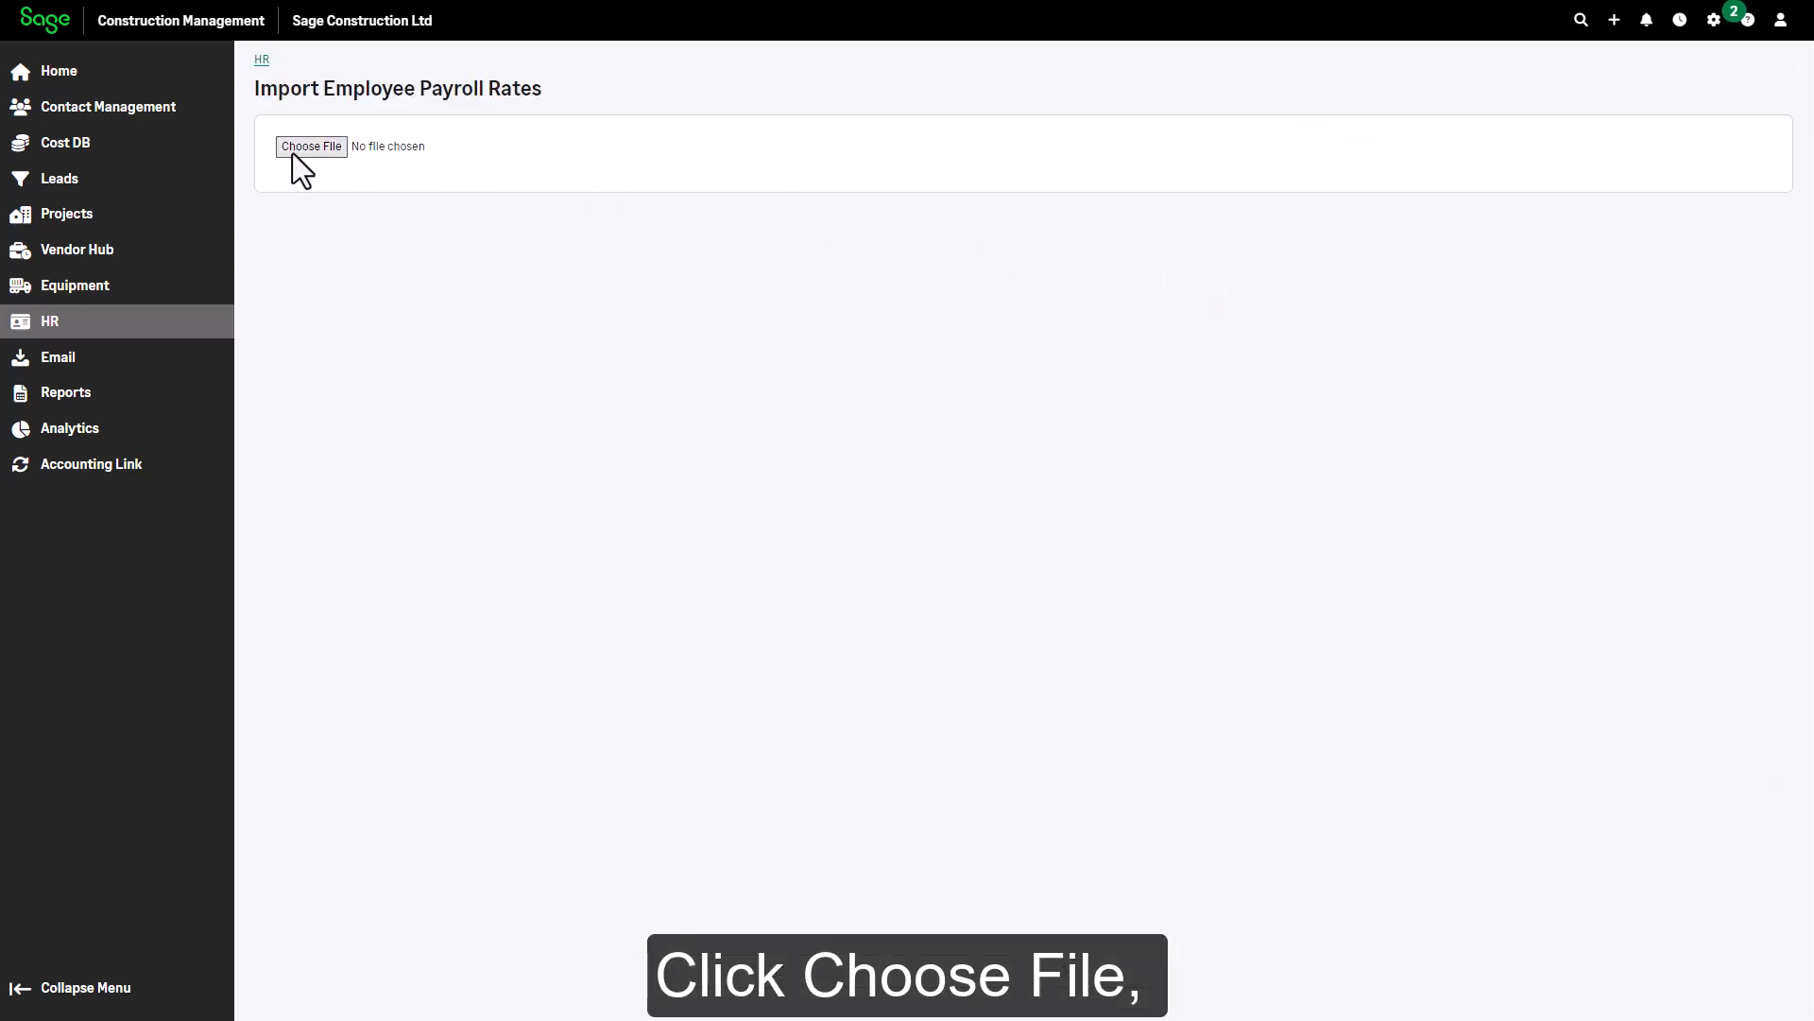
{"action": "left_click", "coordinate": [293, 151]}
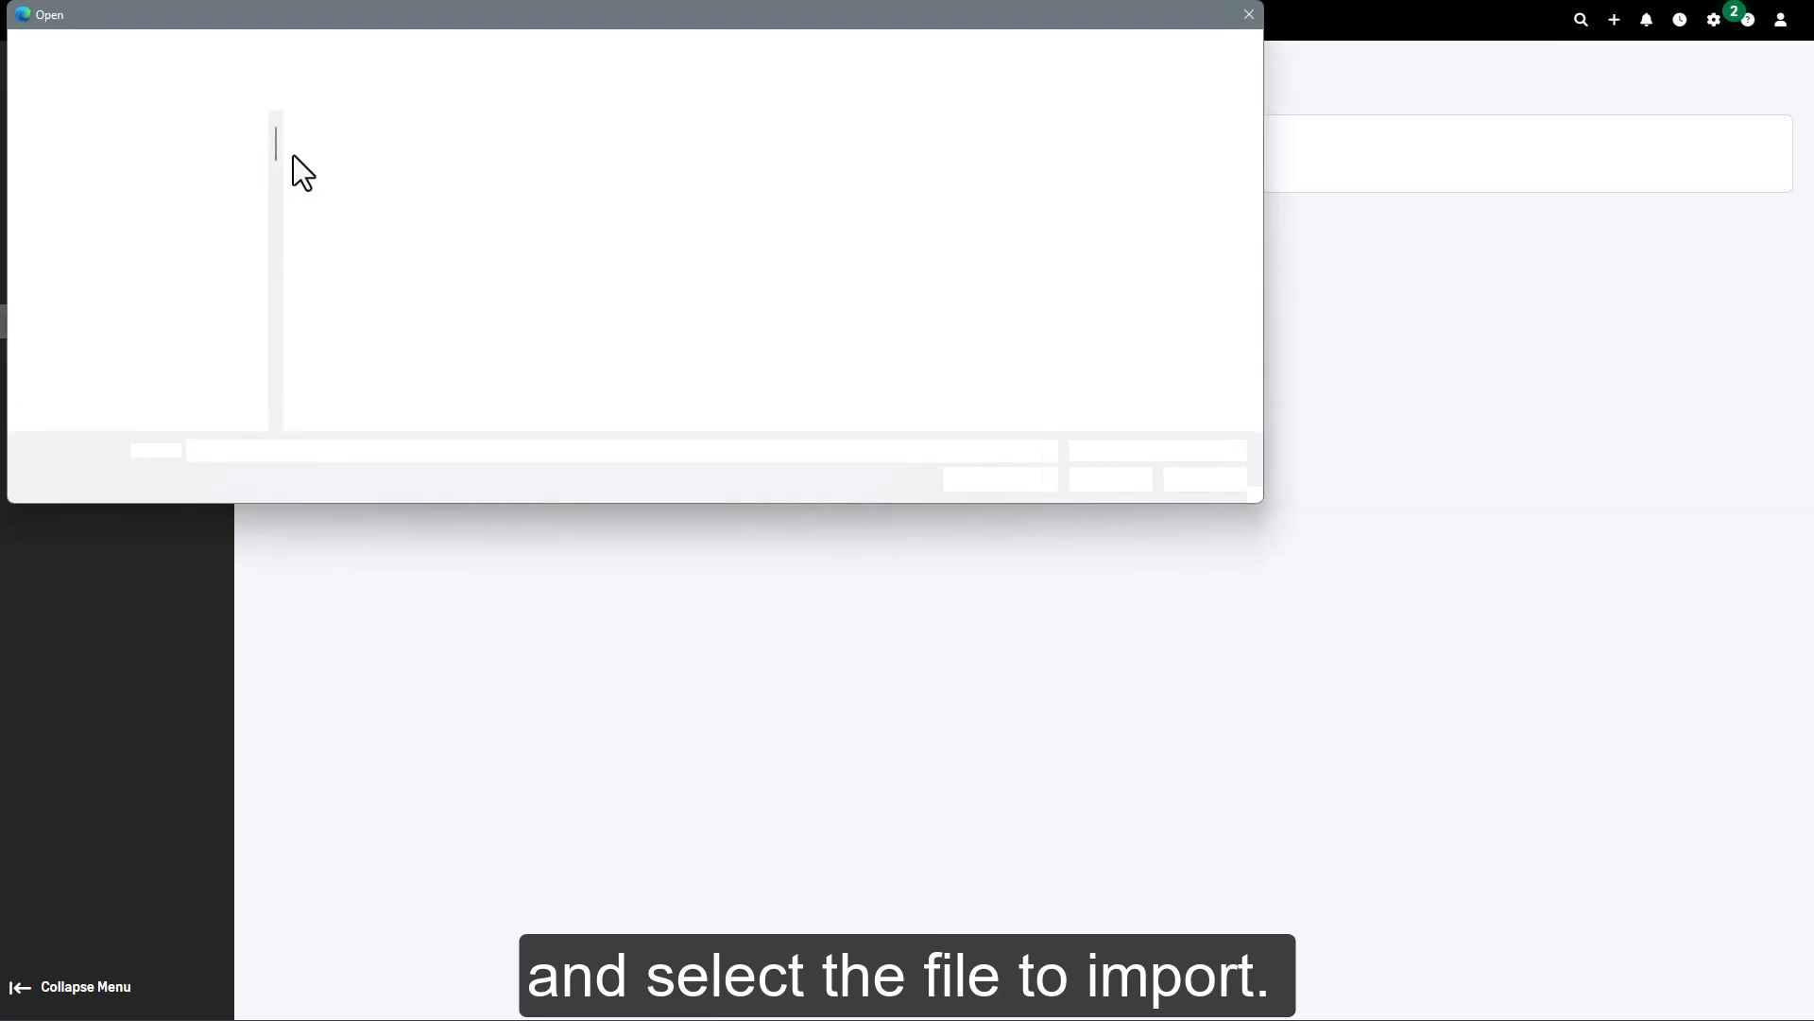
{"action": "left_click", "coordinate": [480, 275]}
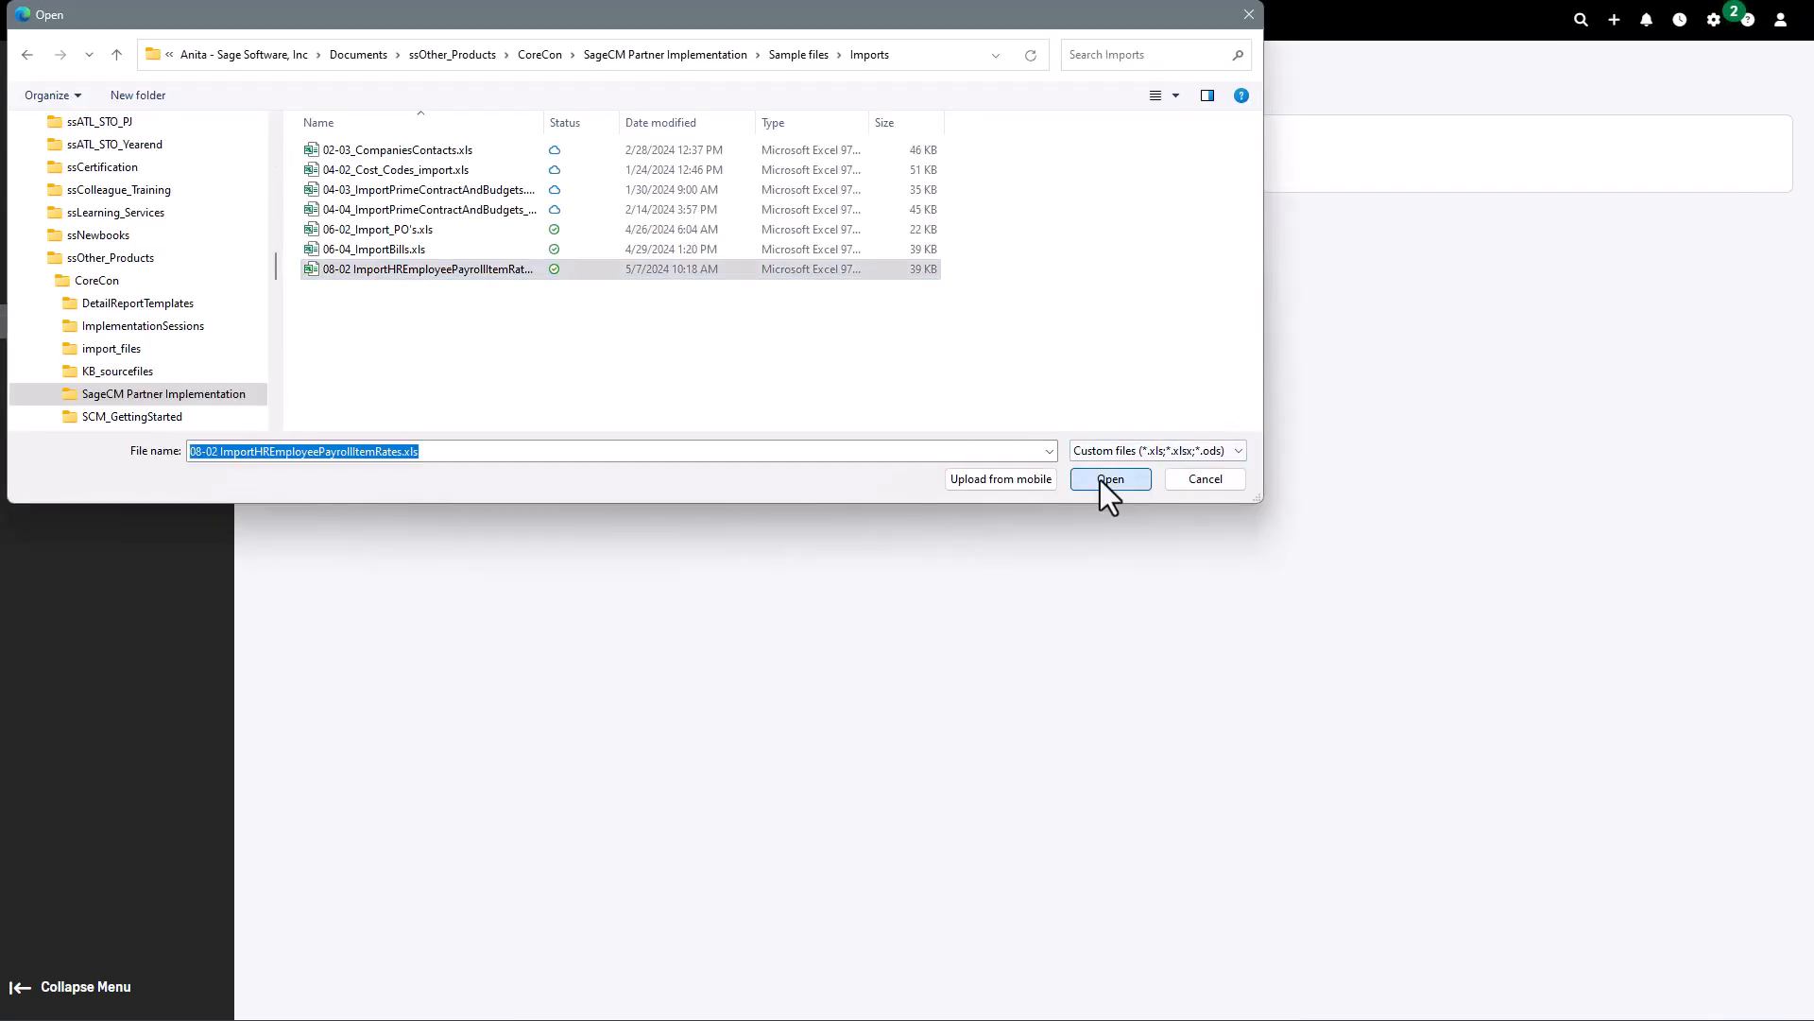
{"action": "left_click", "coordinate": [1101, 479]}
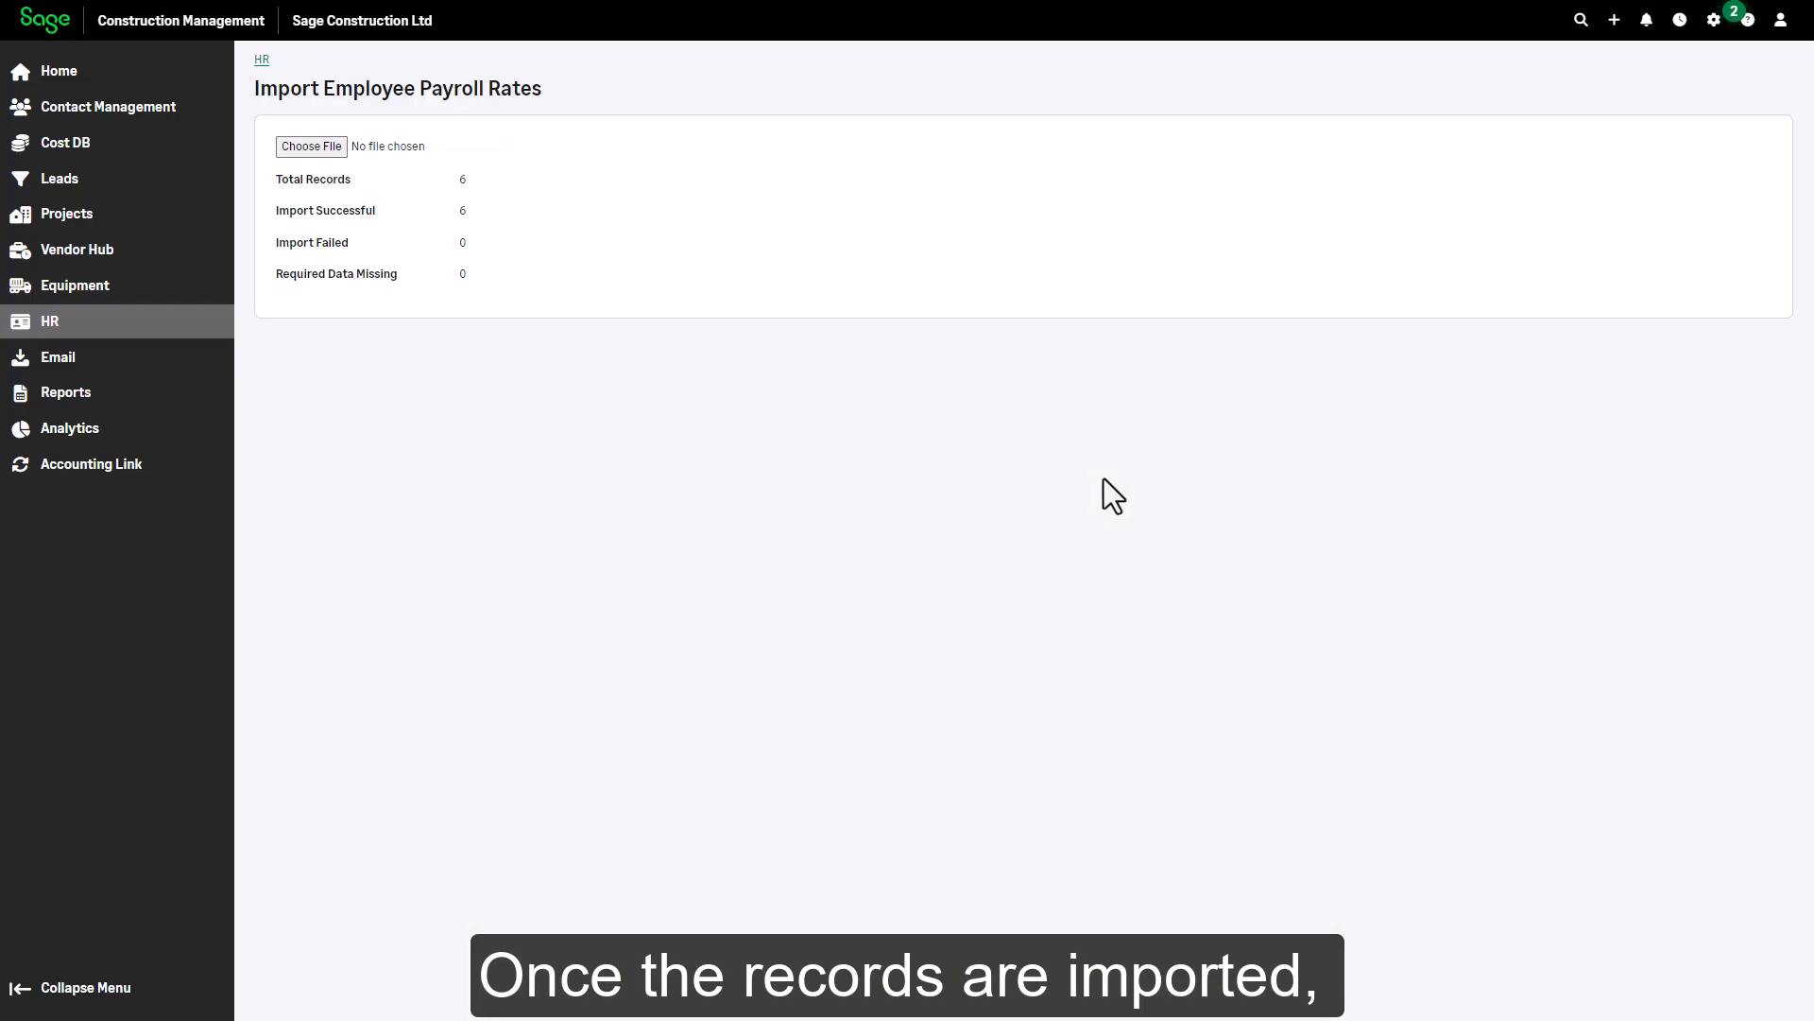
From the HR Active Employees list, open the imported employee and review DT, OT, ST and 24-050 rates
{"action": "left_click", "coordinate": [262, 60]}
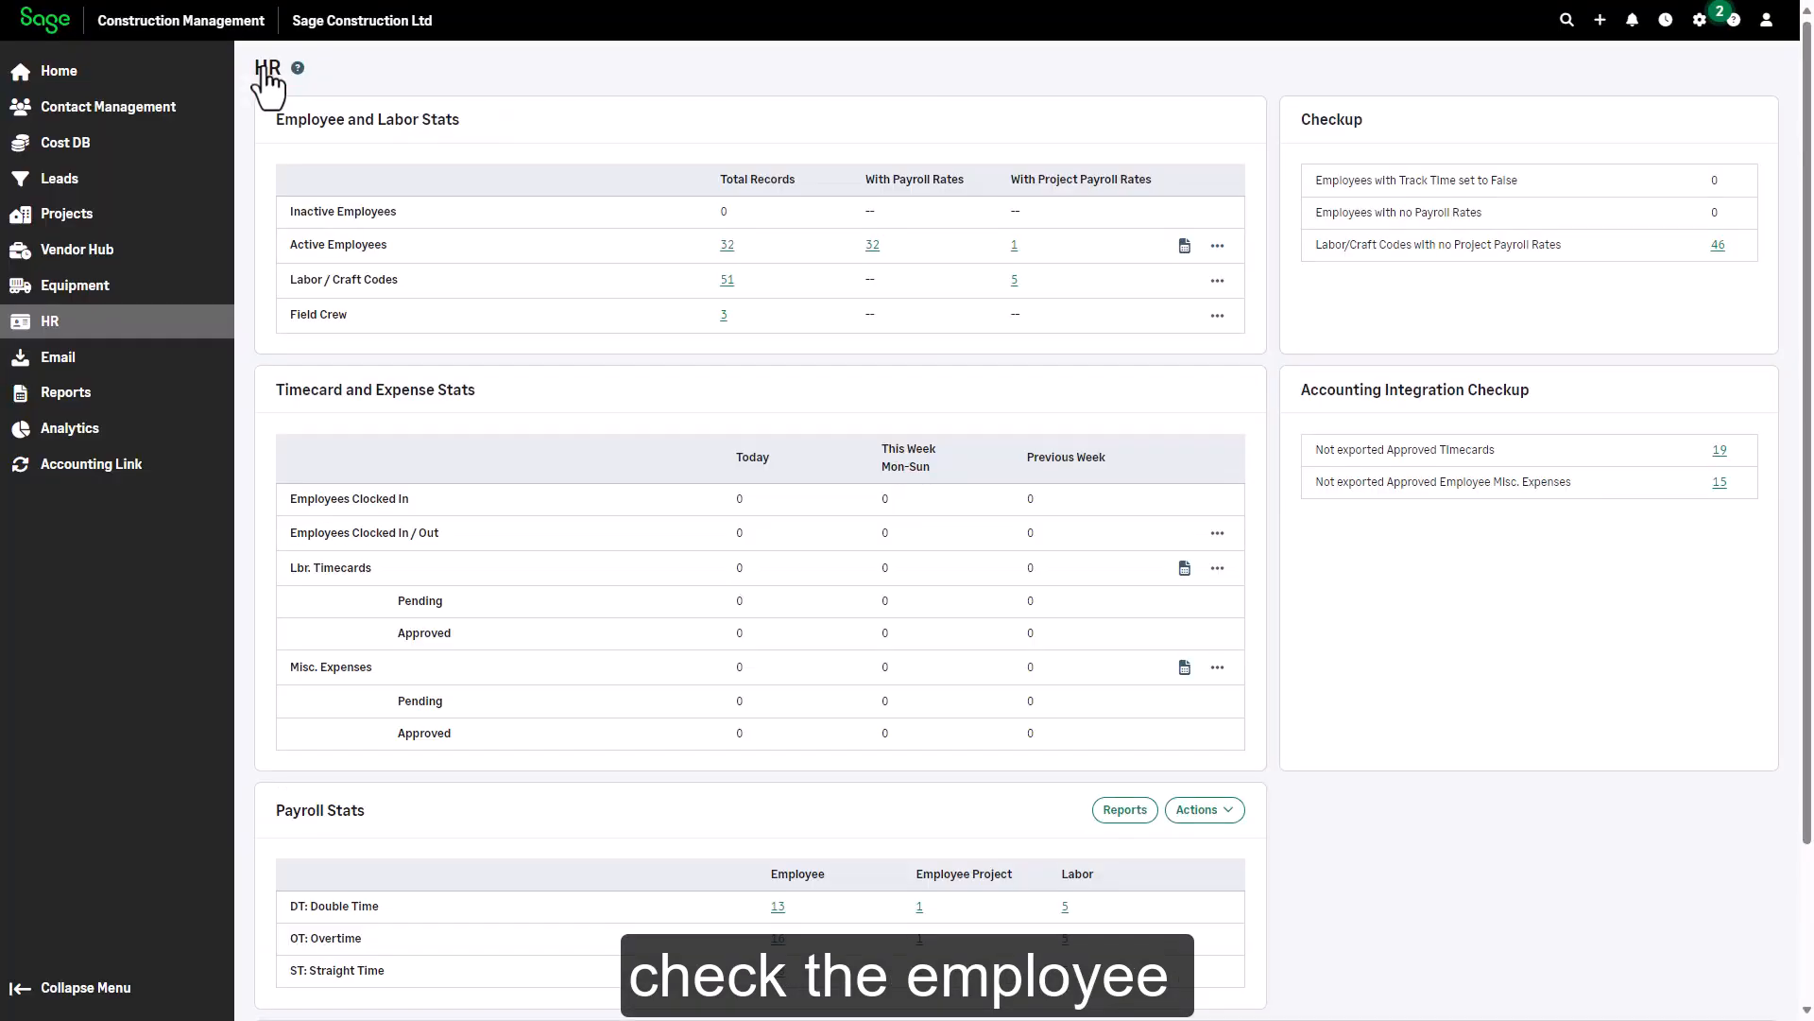
{"action": "left_click", "coordinate": [727, 245]}
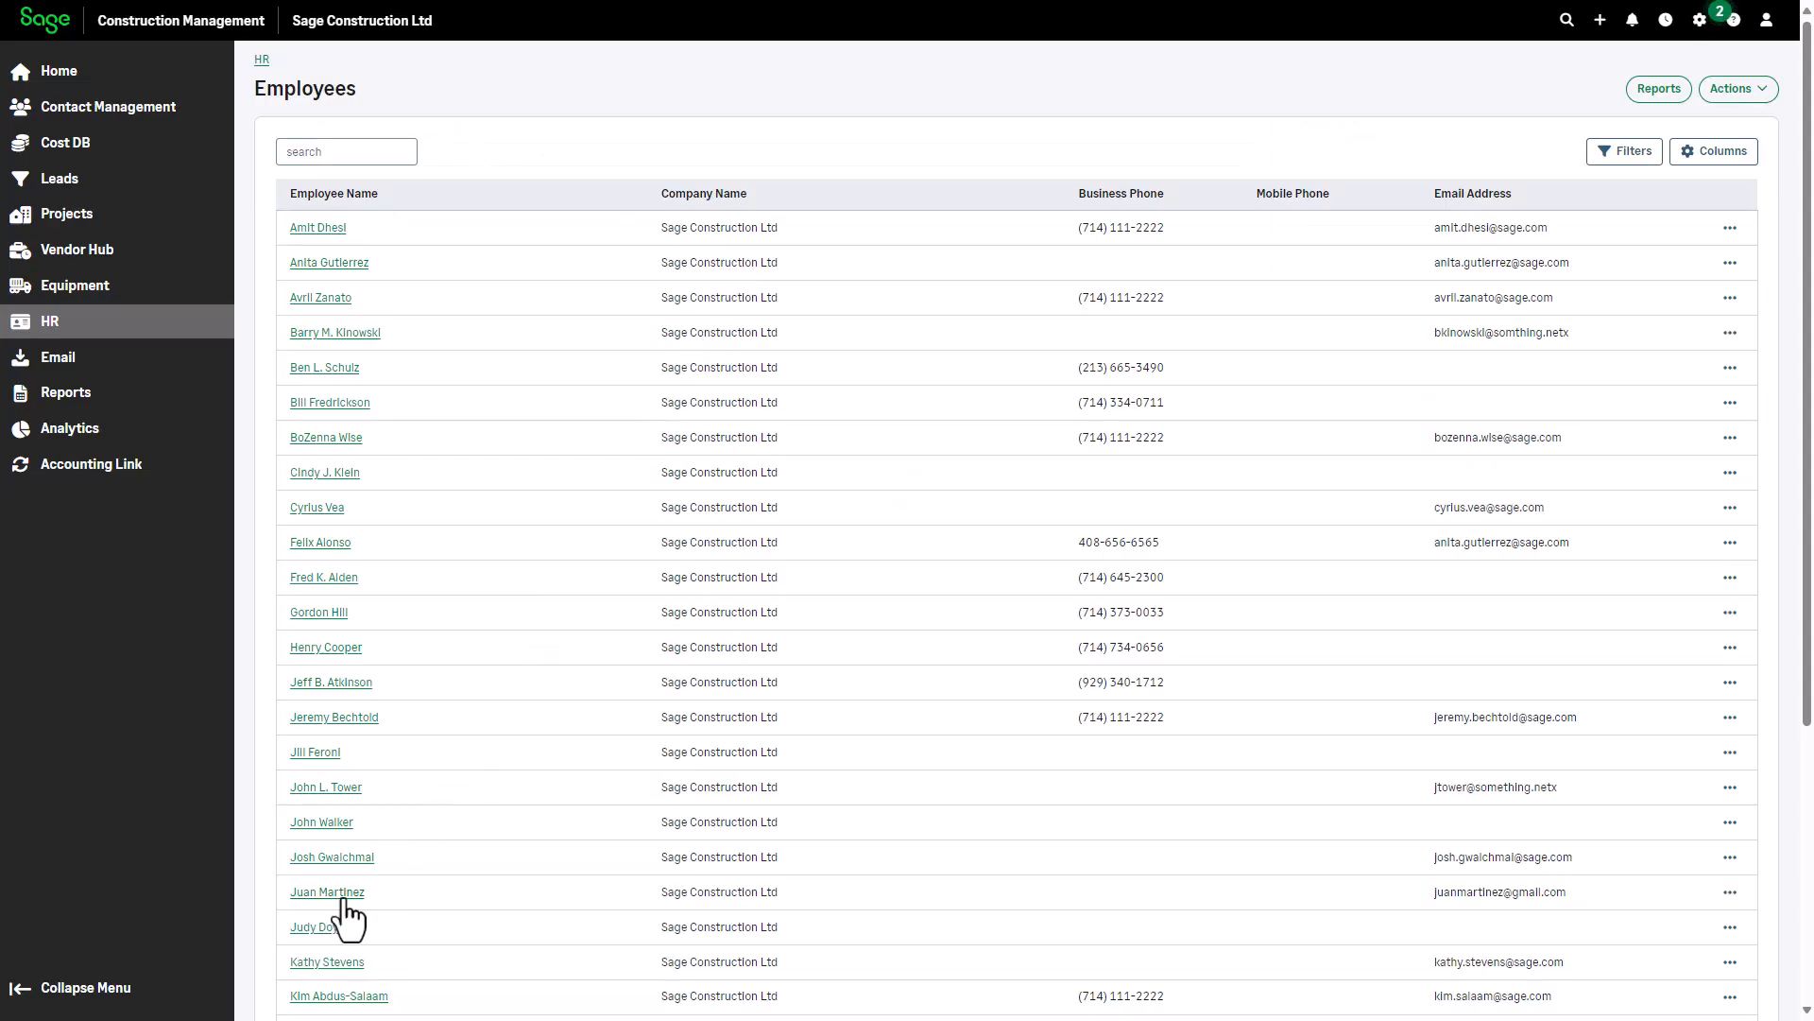
{"action": "left_click", "coordinate": [344, 899]}
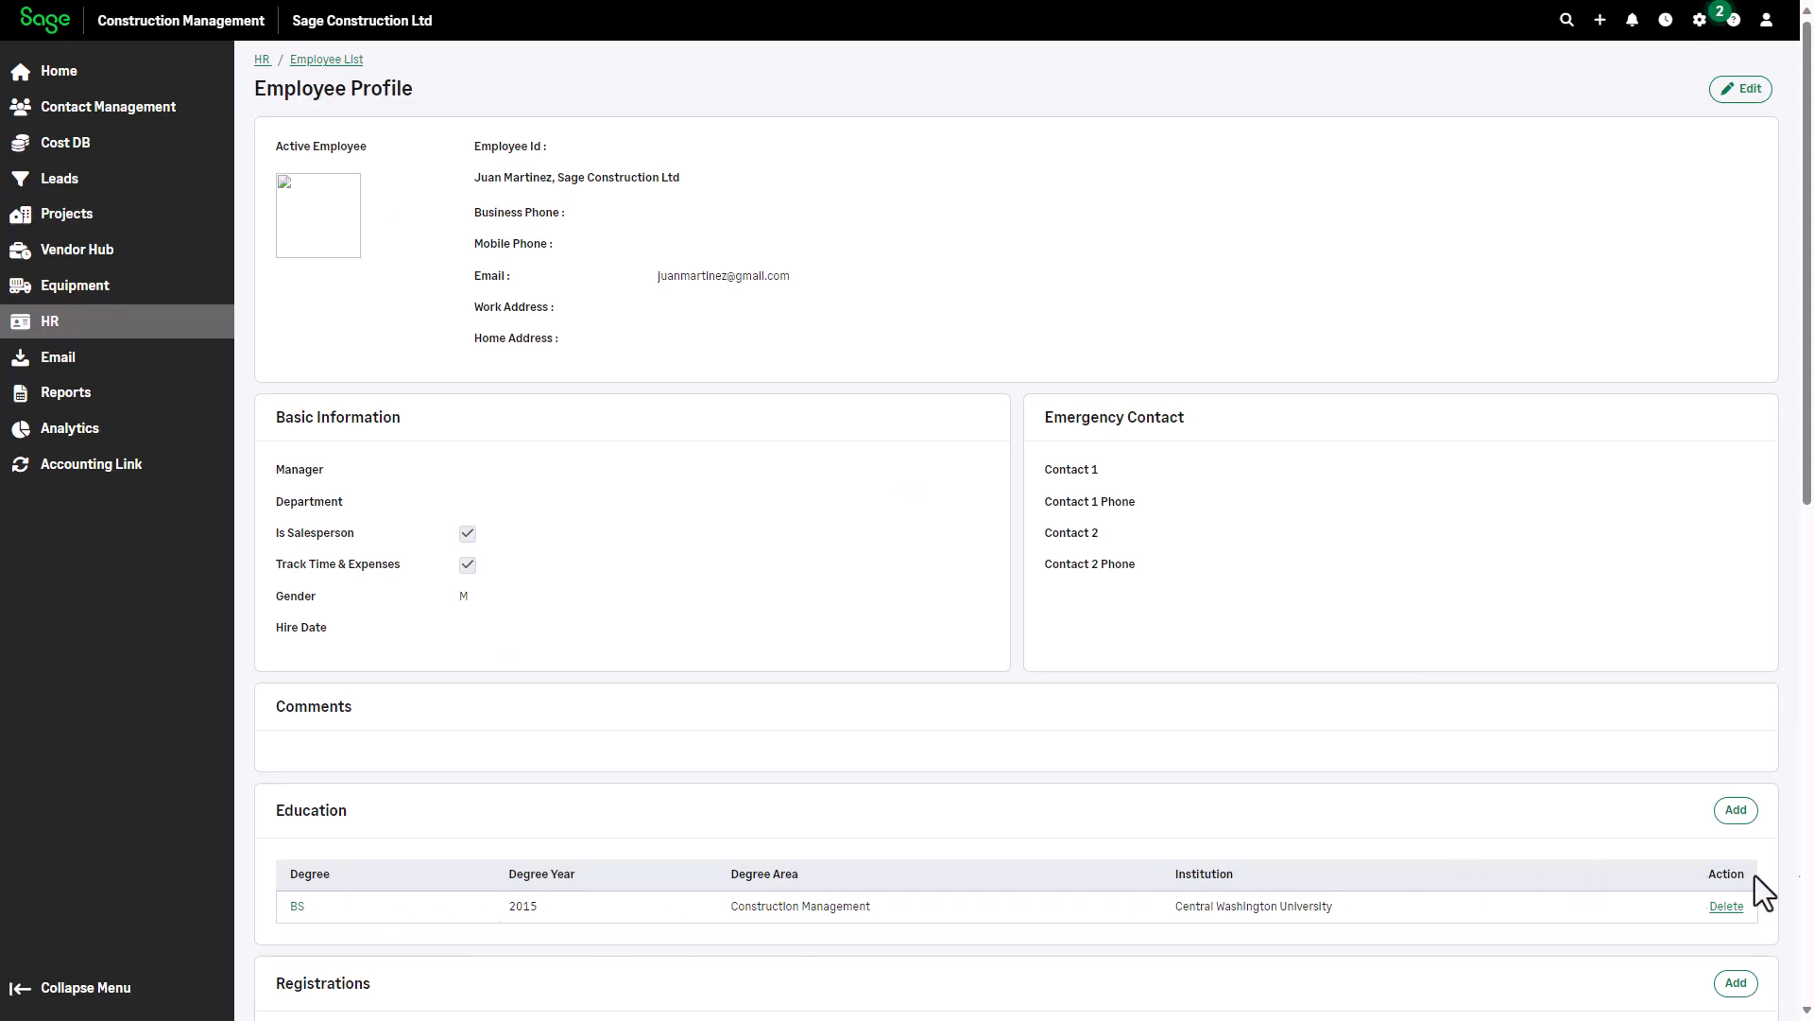
{"action": "scroll", "coordinate": [1802, 891], "scroll_direction": "down", "scroll_amount": 9}
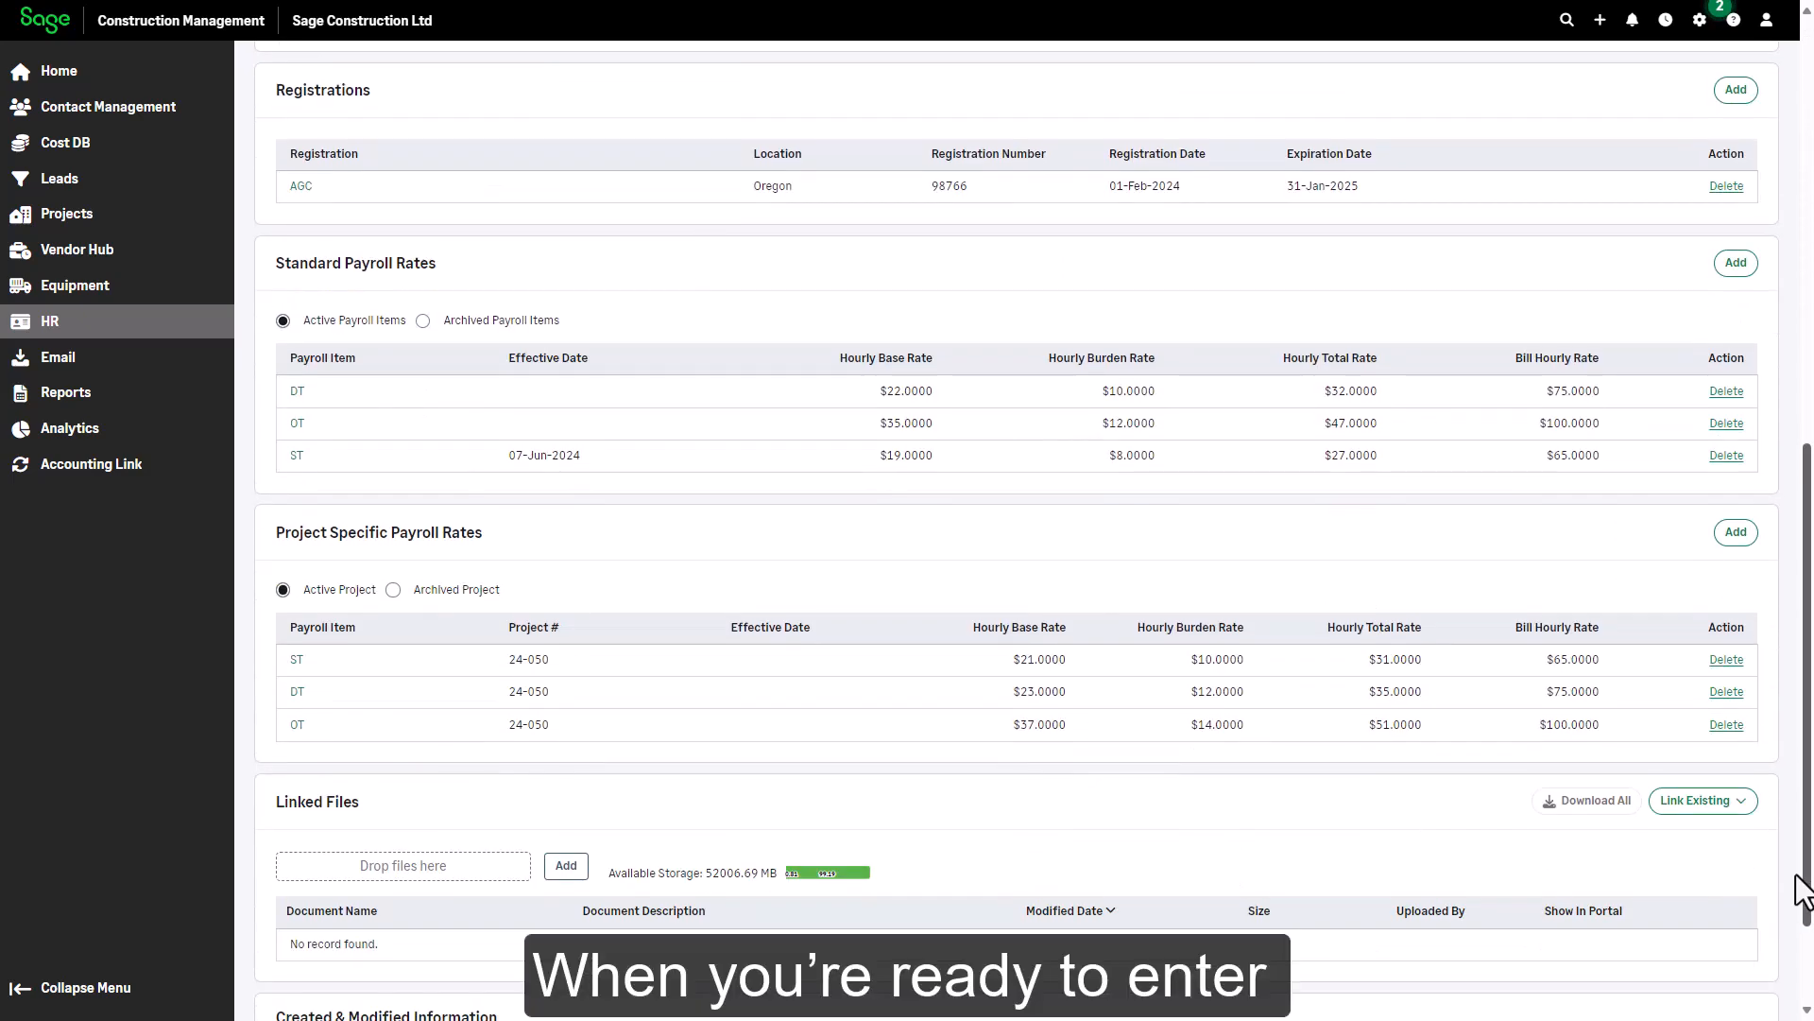